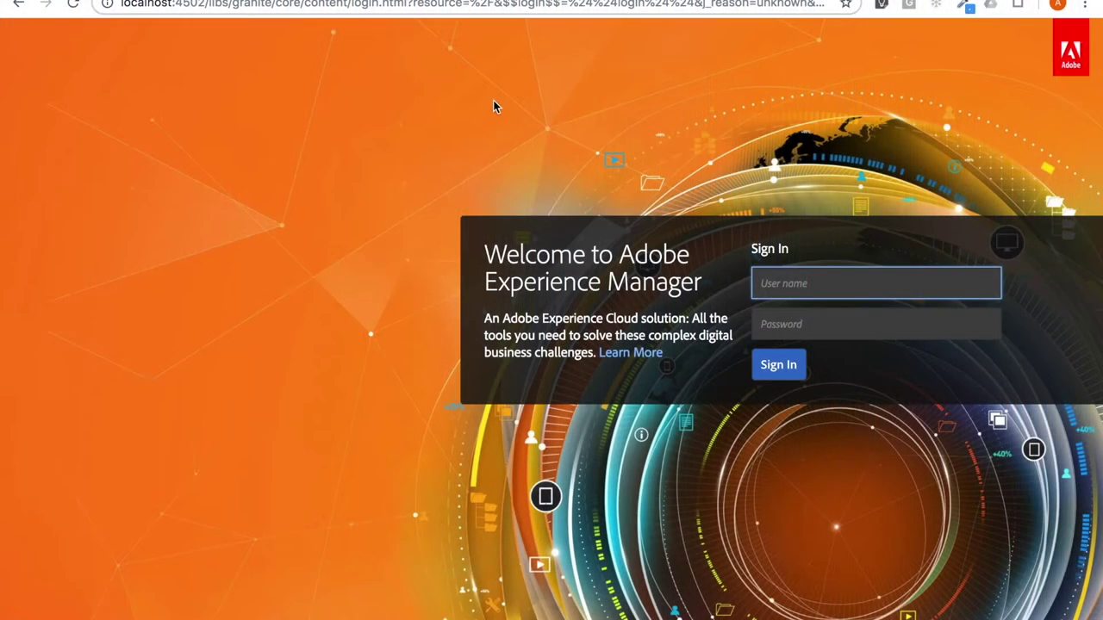
Step: Sign in to AEM with the administrator account credentials
type("admin")
key("Tab")
type("a")
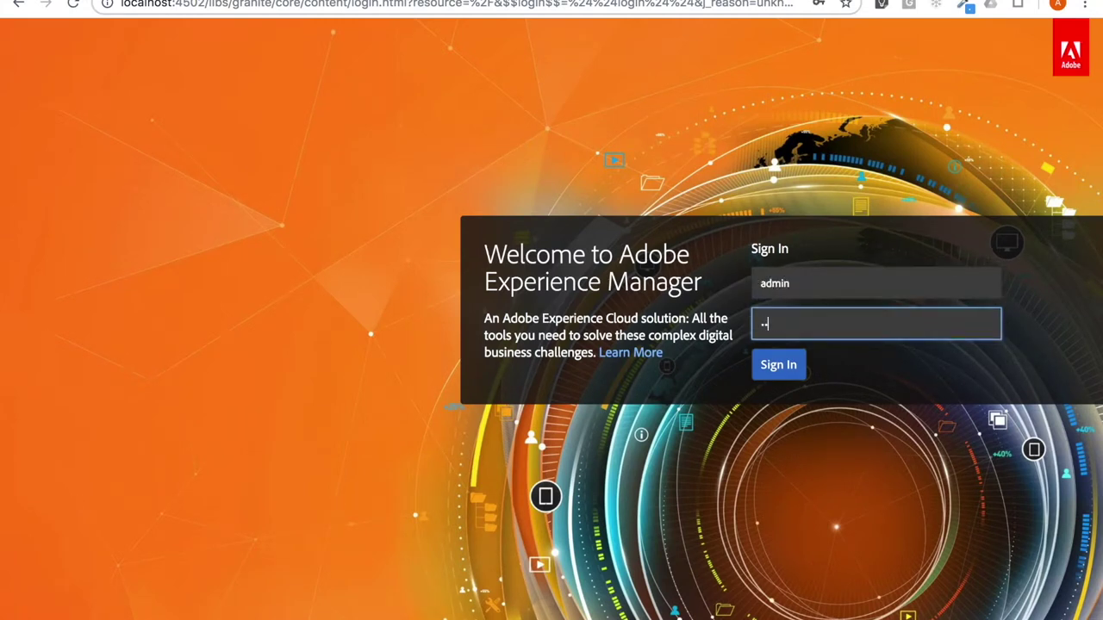
type("dmin")
key("Return")
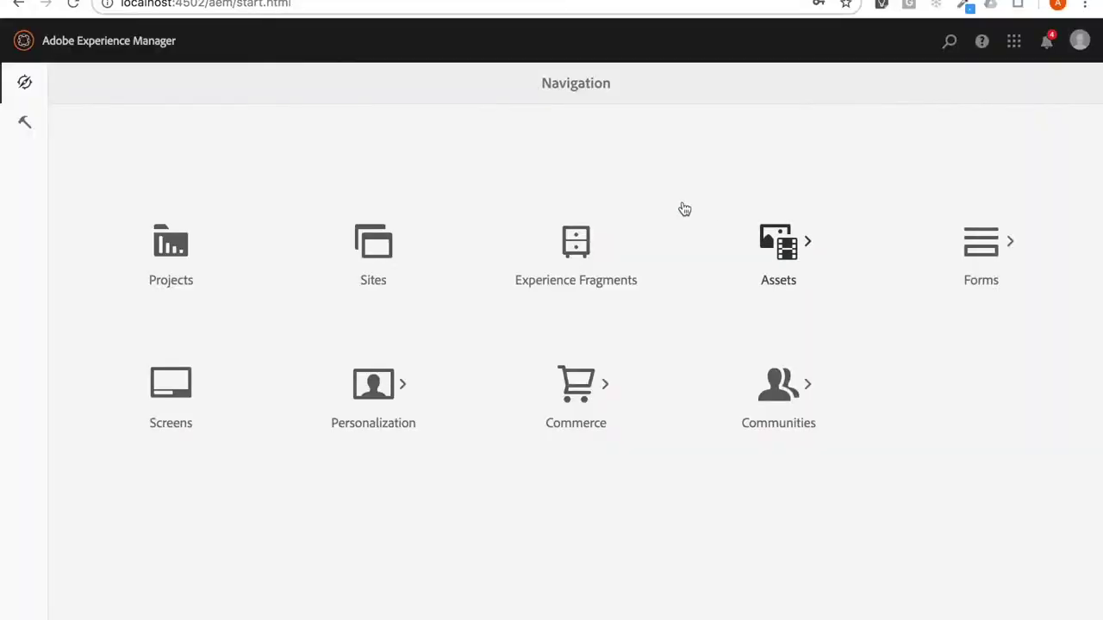
Step: Open CRXDE Lite from the Tools page and switch to the Package Manager
left_click(26, 121)
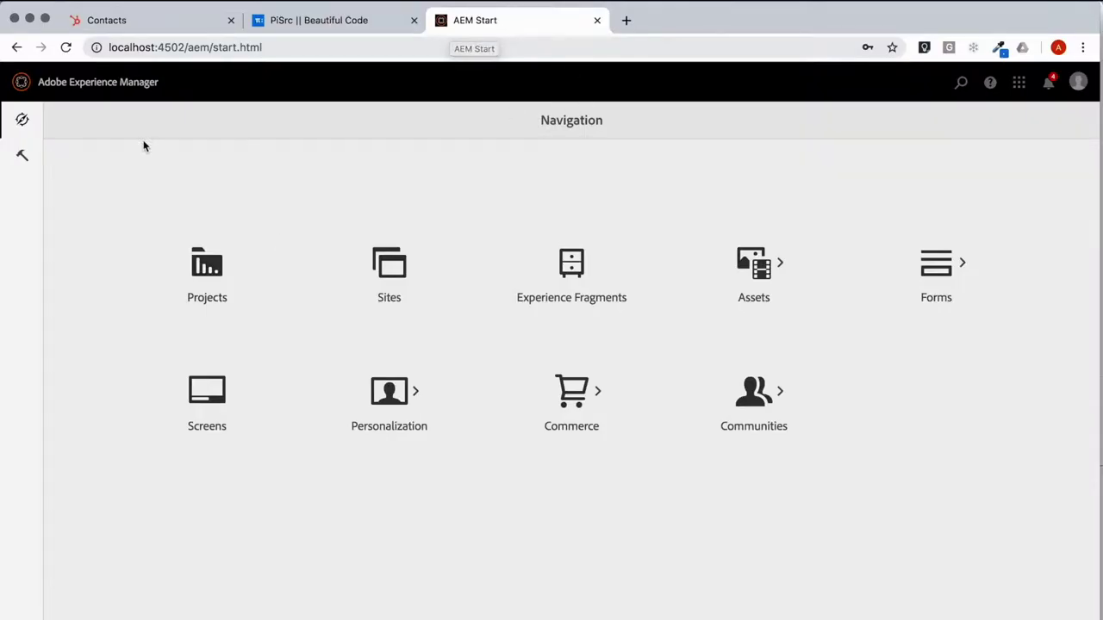
left_click(22, 159)
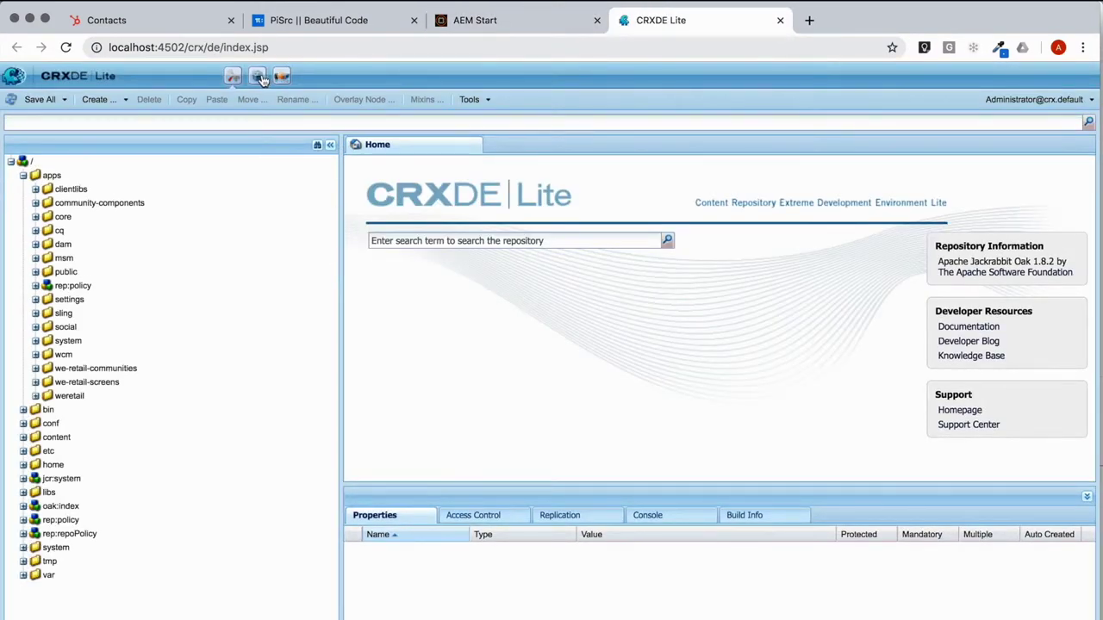
left_click(259, 78)
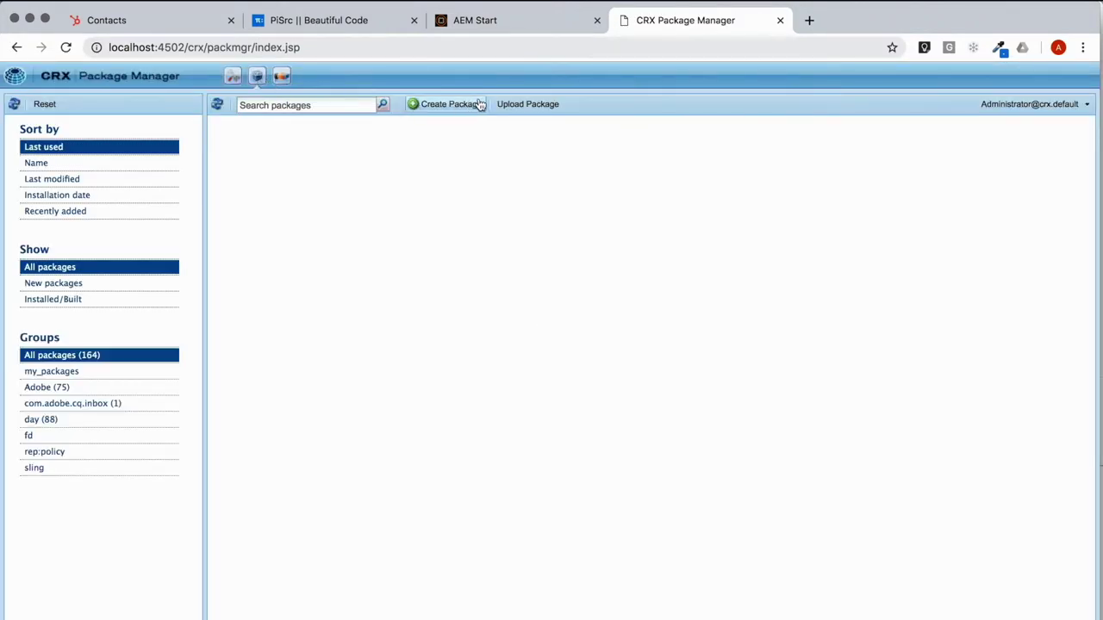
Step: Upload formation.ui.apps-1.0-SNAPSHOT.zip from the Desktop and install it
left_click(504, 104)
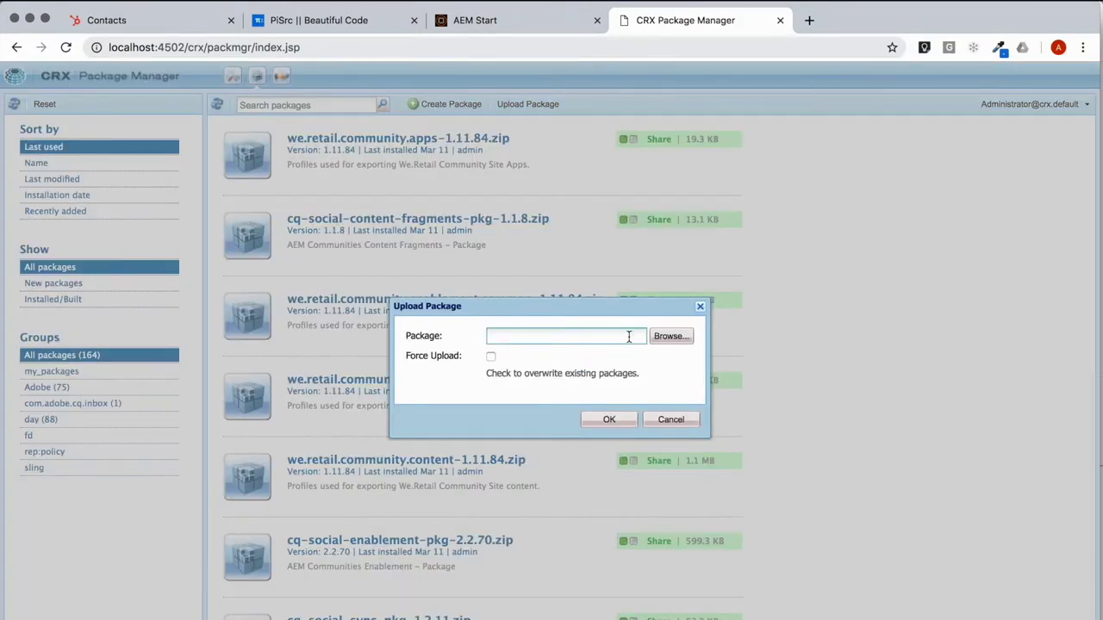
left_click(670, 337)
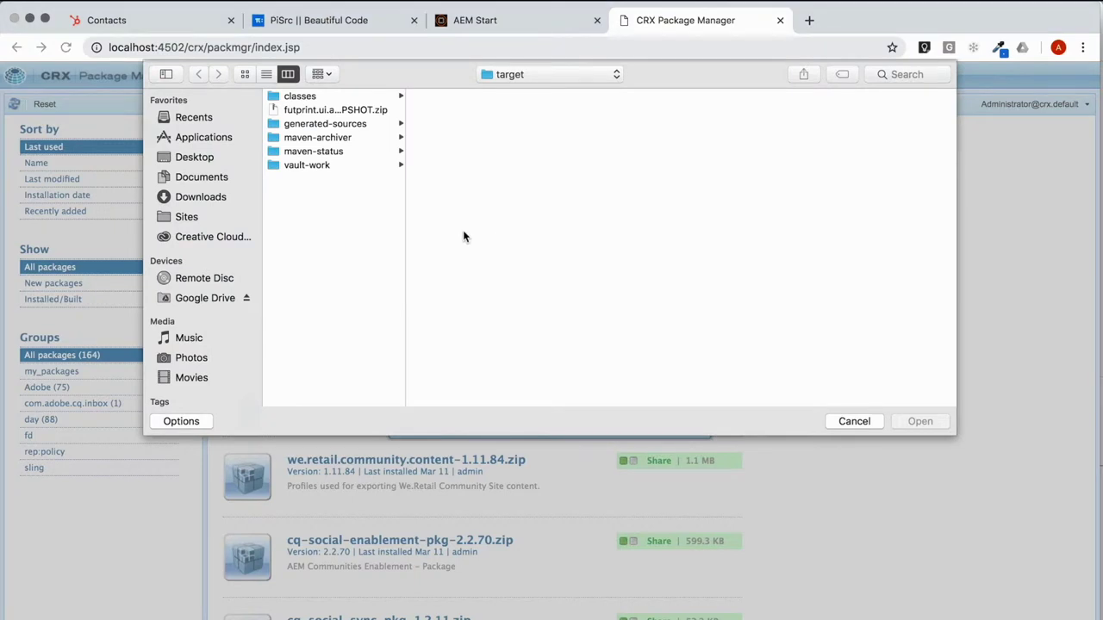
left_click(223, 157)
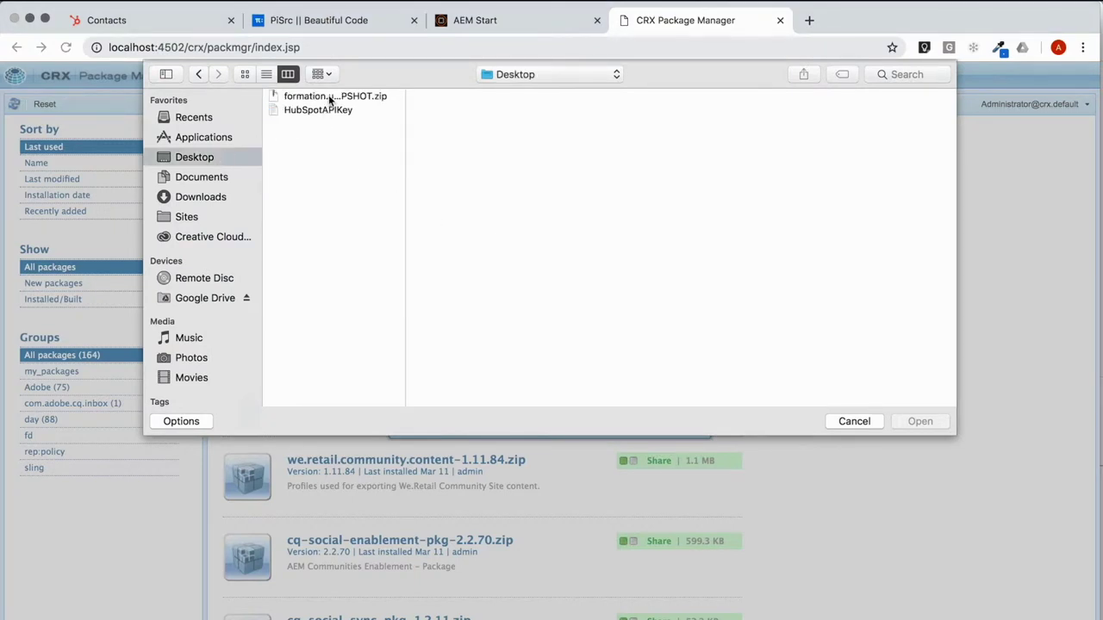
left_click(329, 97)
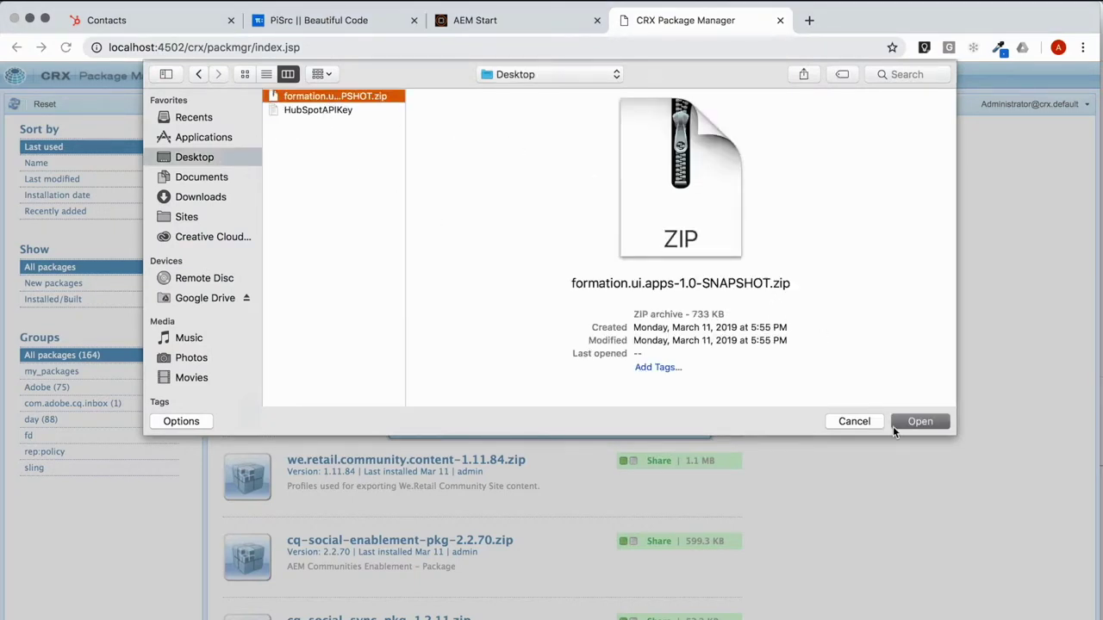
left_click(895, 423)
left_click(609, 420)
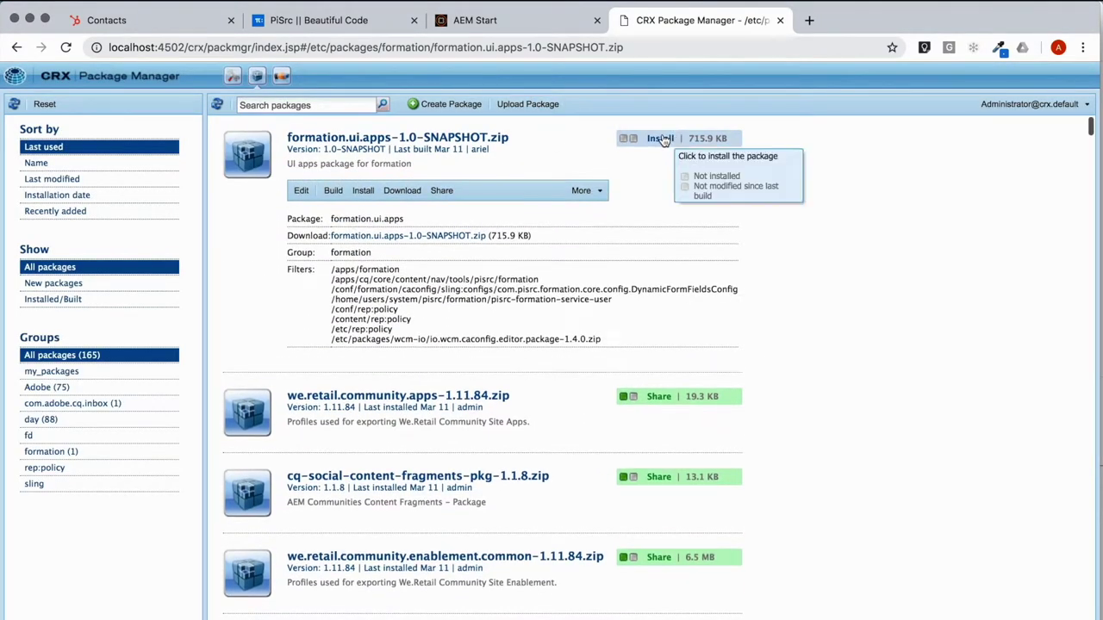
left_click(663, 139)
left_click(690, 541)
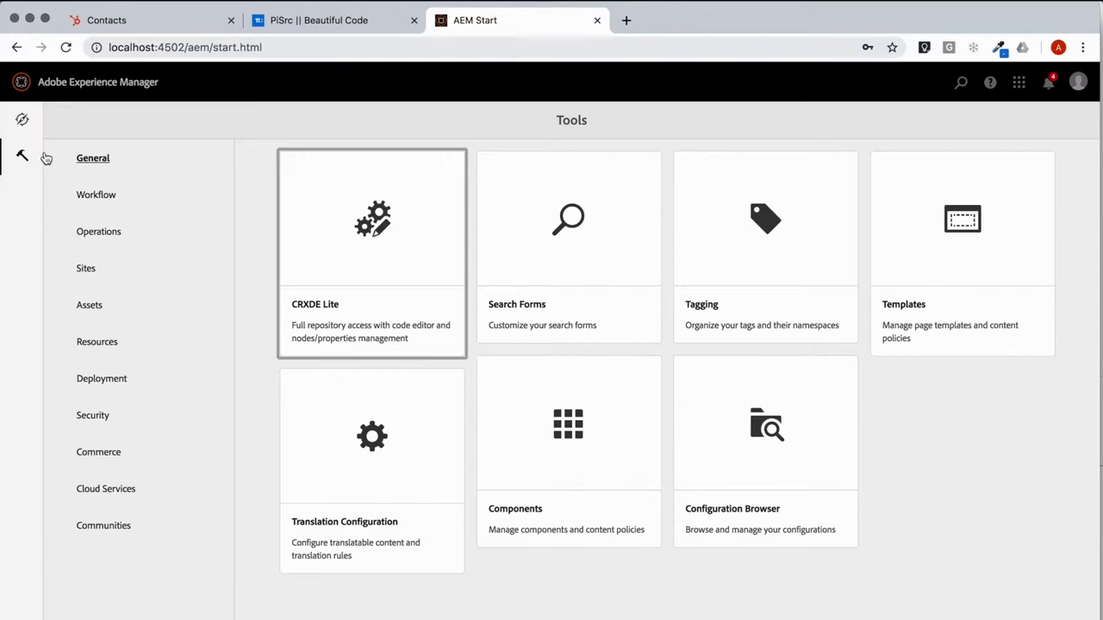
Step: Reload AEM and go to the new PiSrc tools section for Formation setup
left_click(65, 49)
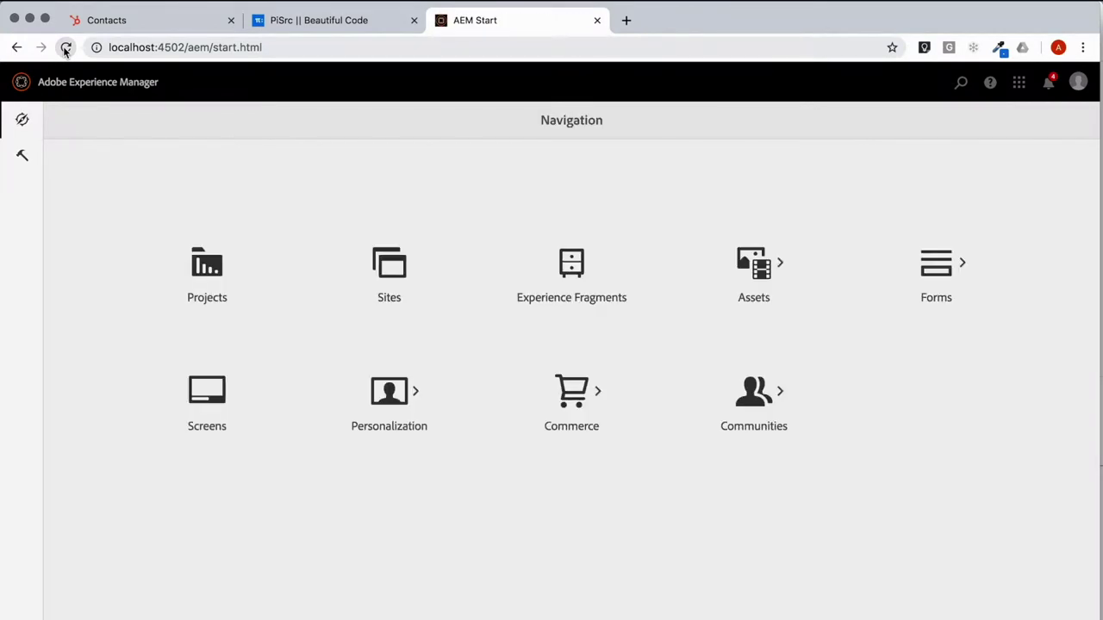
left_click(26, 154)
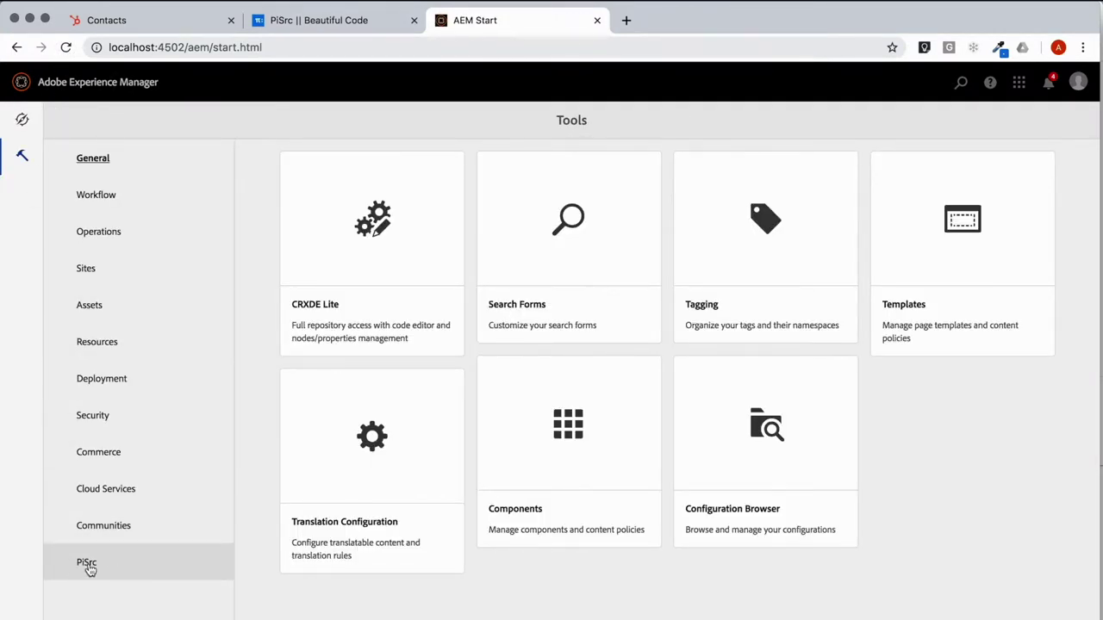
left_click(122, 569)
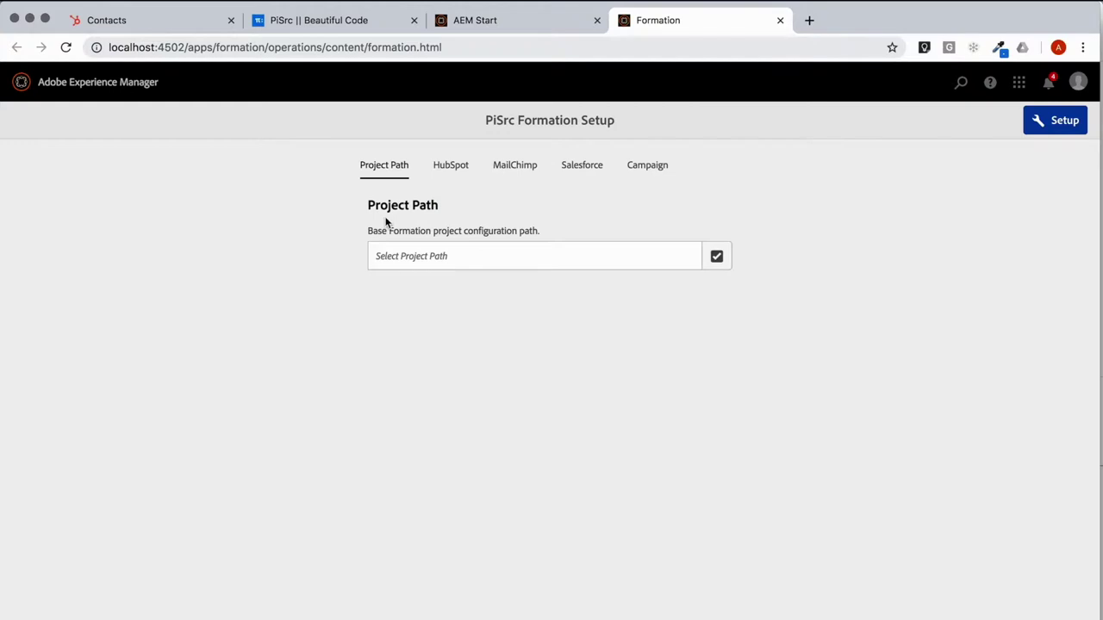
Step: Set the Formation project path to /content/we-retail/us/en
left_click(716, 256)
scroll(436, 500, "down", 3)
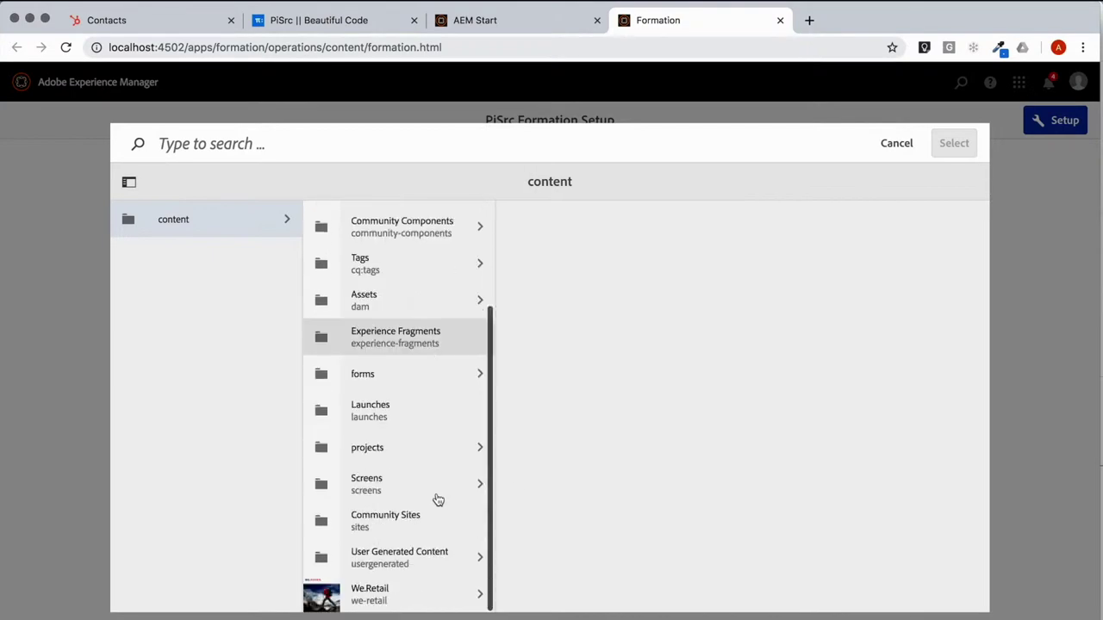
left_click(412, 596)
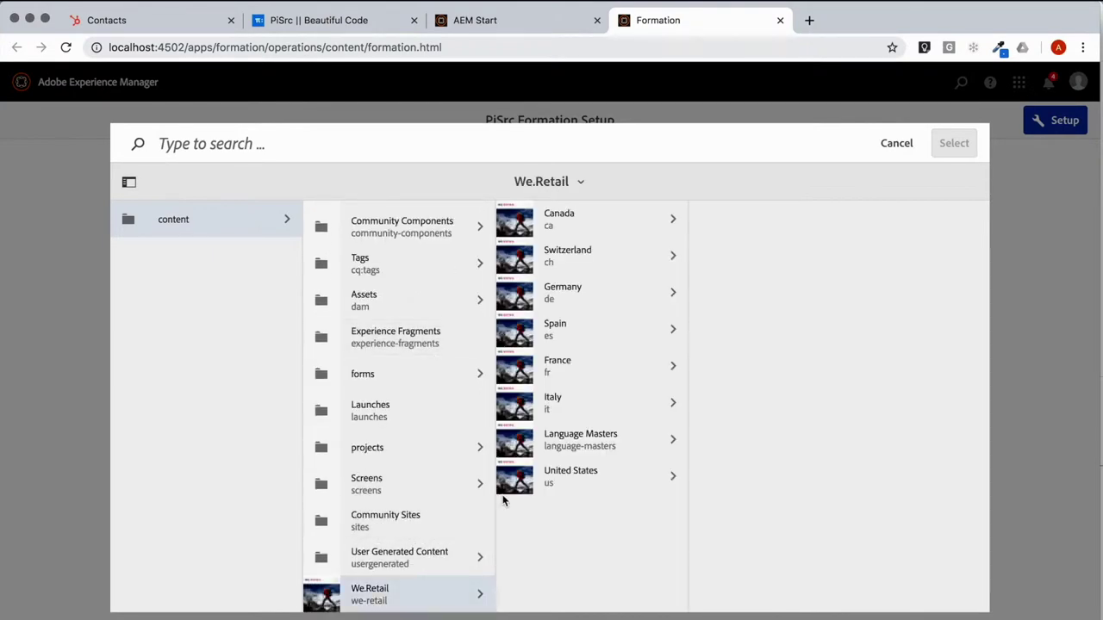
left_click(555, 473)
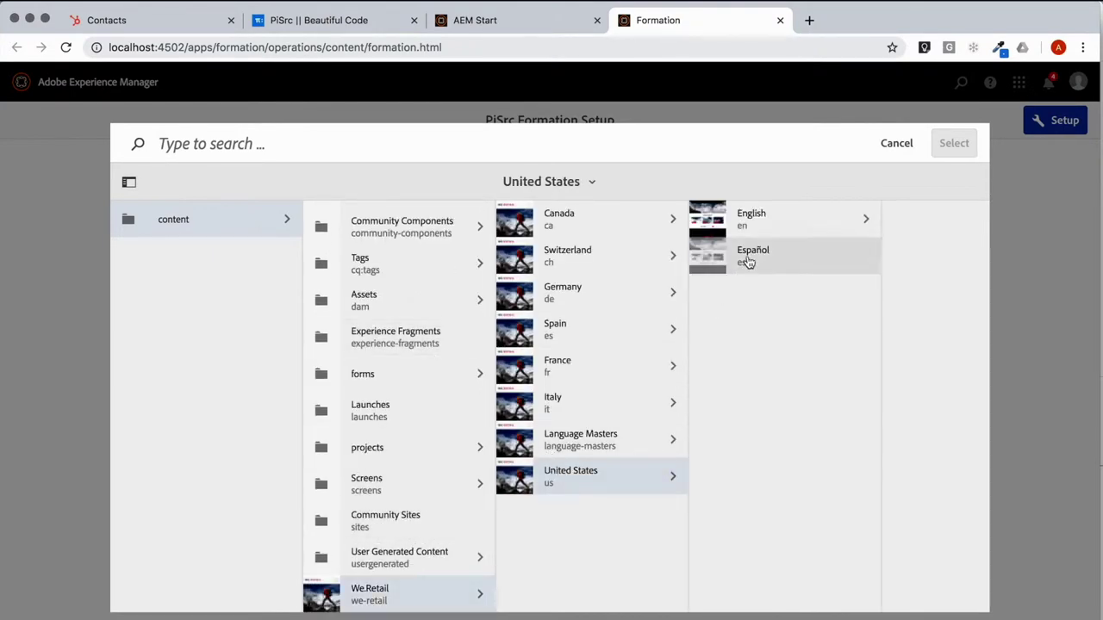
left_click(757, 224)
left_click(626, 224)
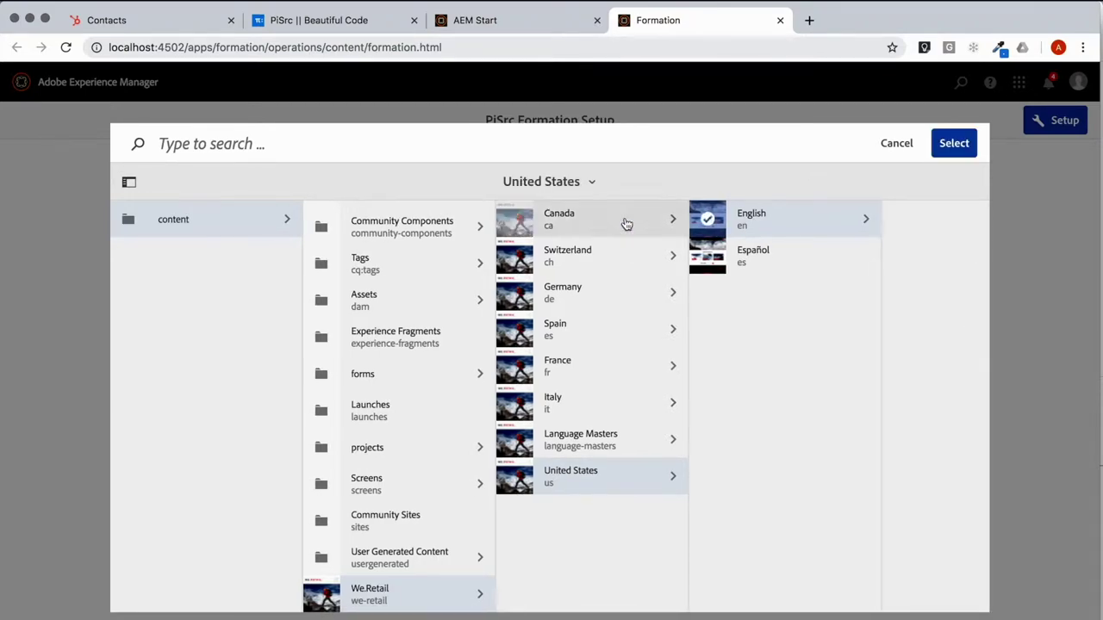
left_click(948, 142)
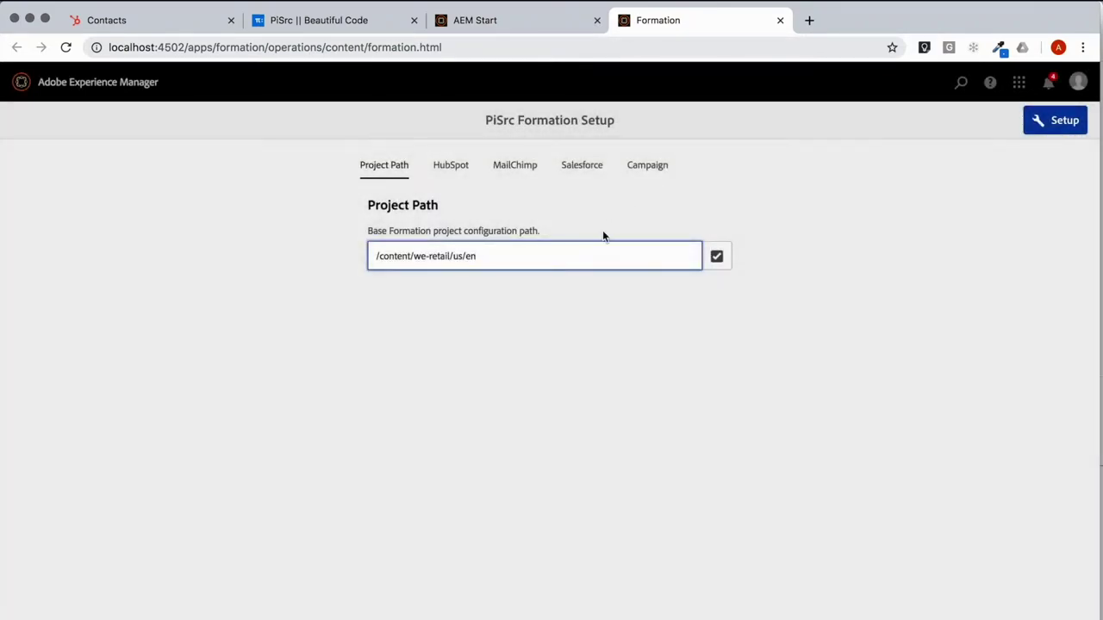
Step: Review the integration tabs, then enable HubSpot and paste its API key
left_click(440, 168)
left_click(500, 166)
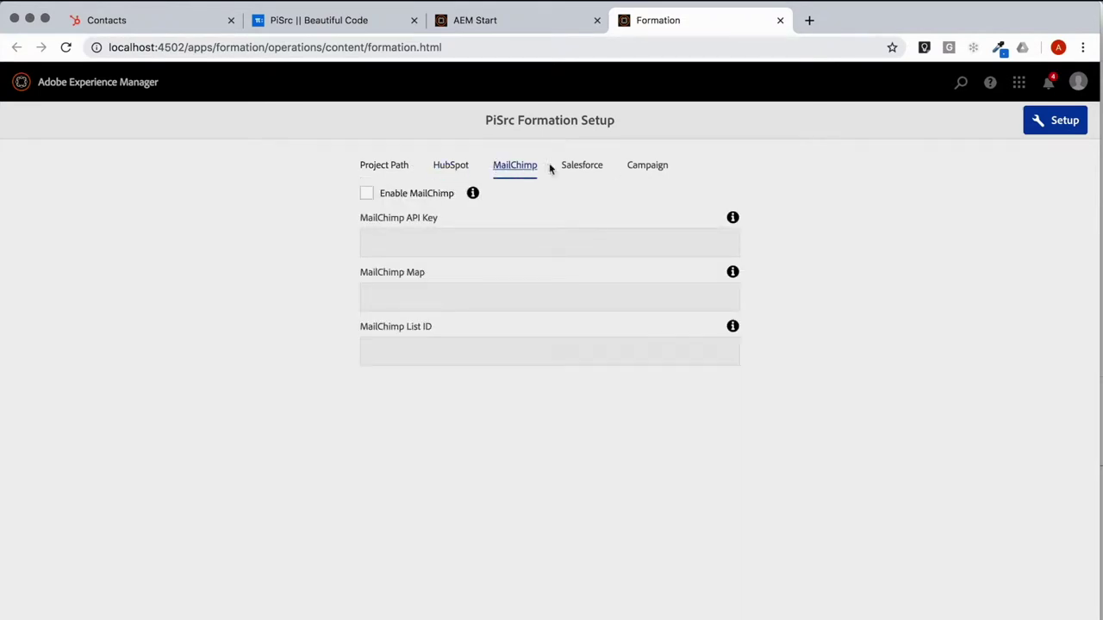
left_click(565, 168)
left_click(635, 170)
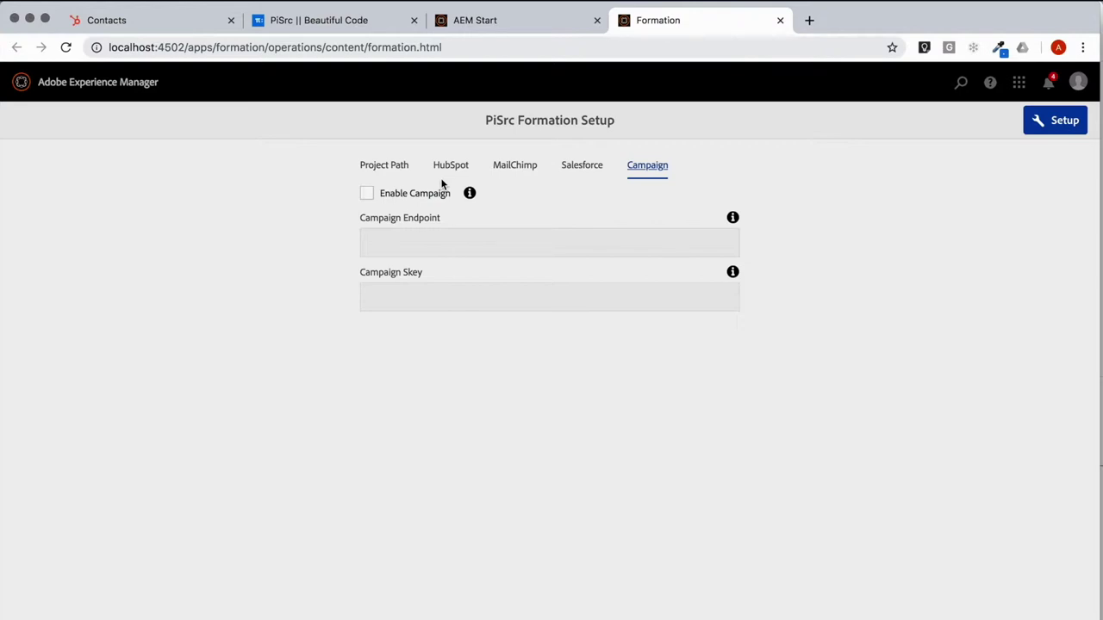
left_click(451, 174)
left_click(404, 195)
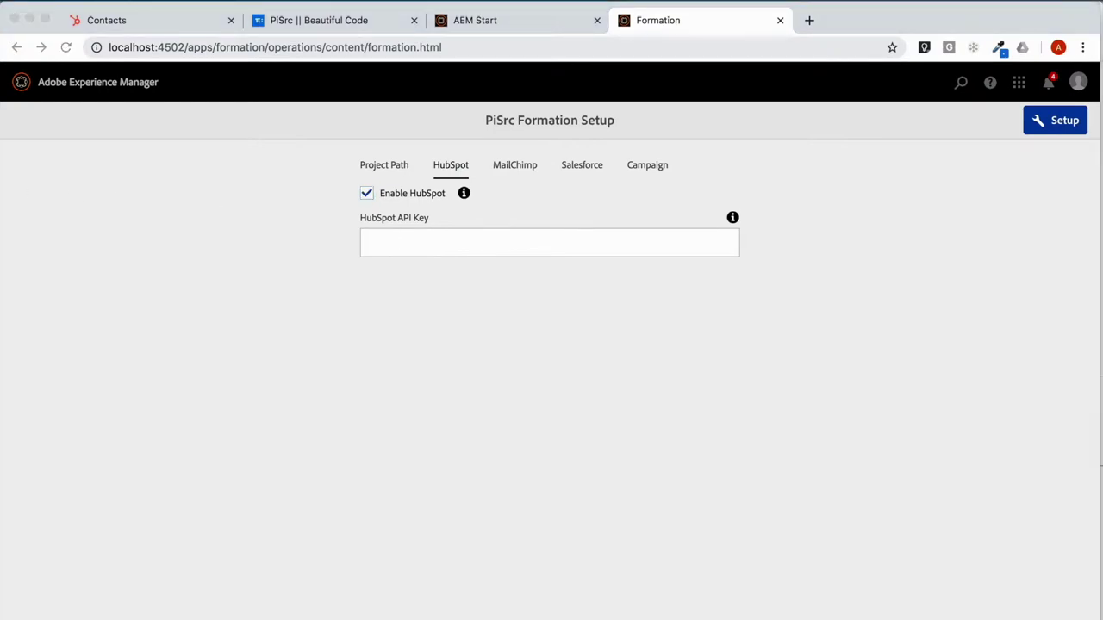
left_click(442, 251)
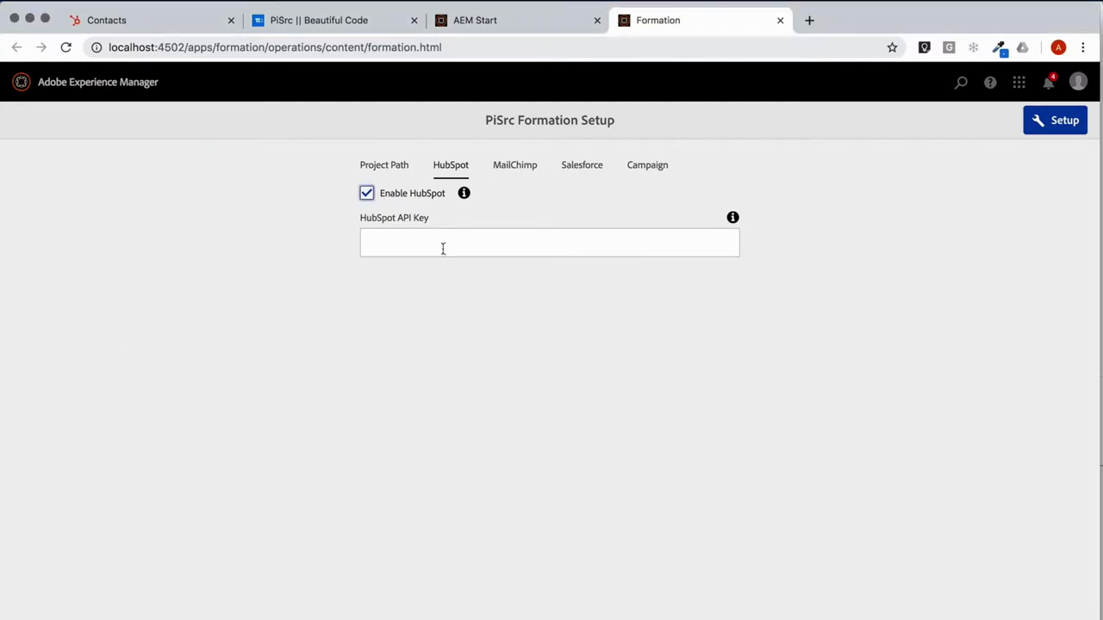
left_click(441, 249)
key("super+v")
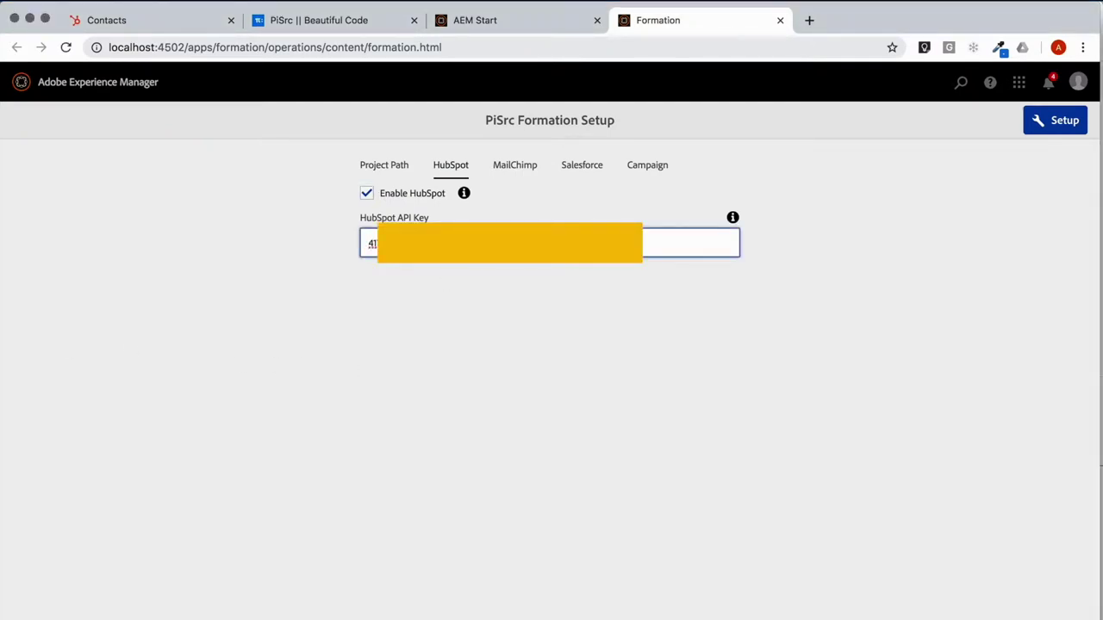
Step: Run the Formation setup and dismiss the success message
left_click(1053, 125)
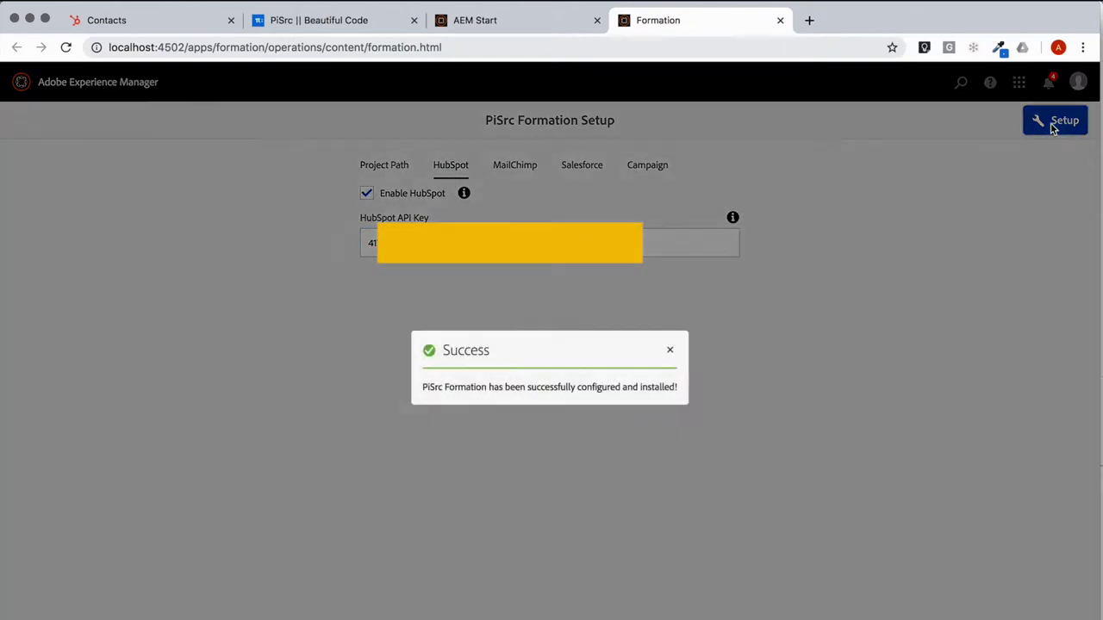
left_click(670, 351)
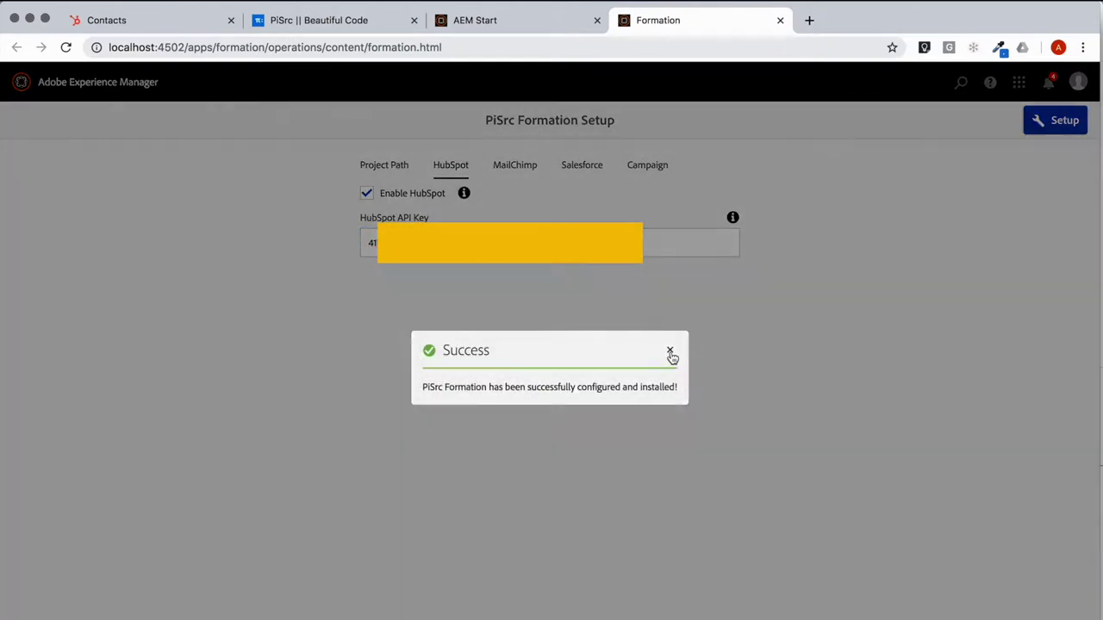
left_click(109, 81)
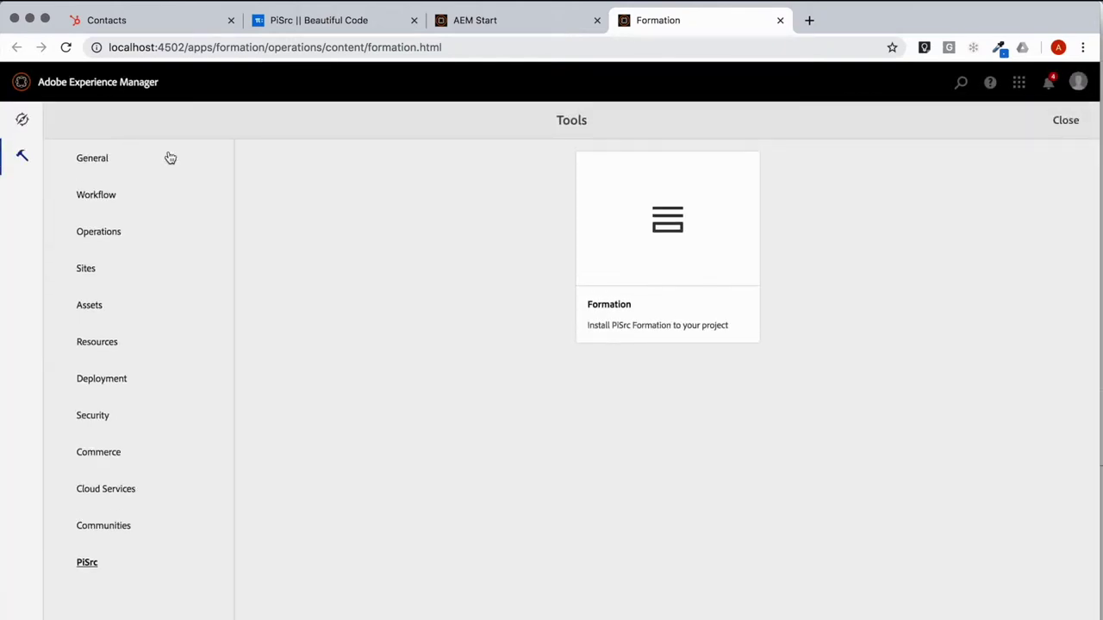
Step: From General > Templates, open the Content Page template and edit its Layout Container policy
key("super+w")
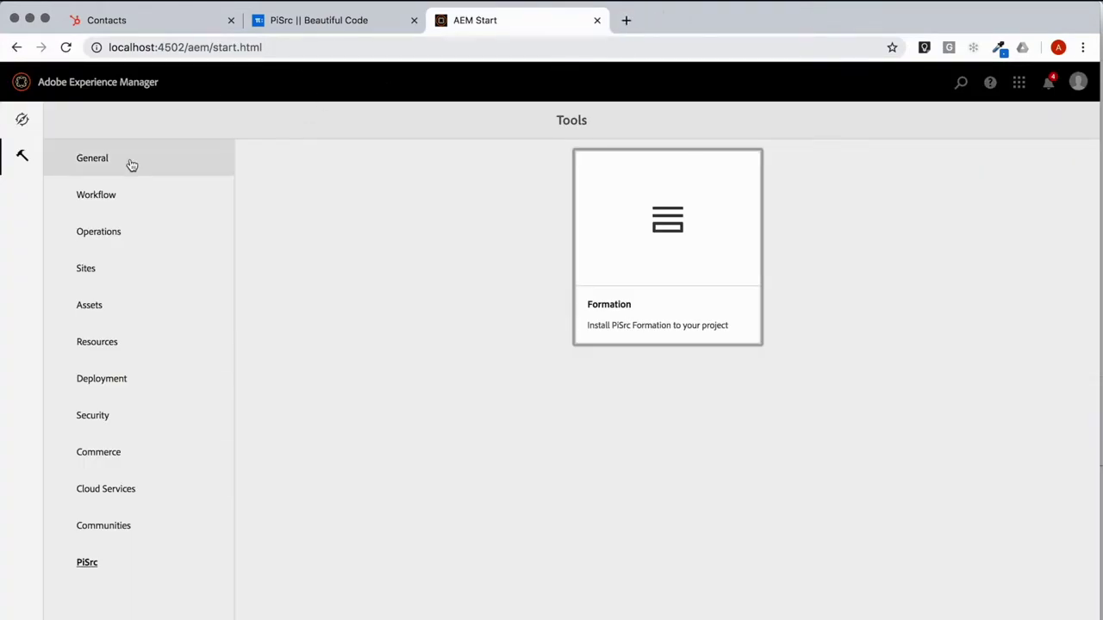
left_click(90, 162)
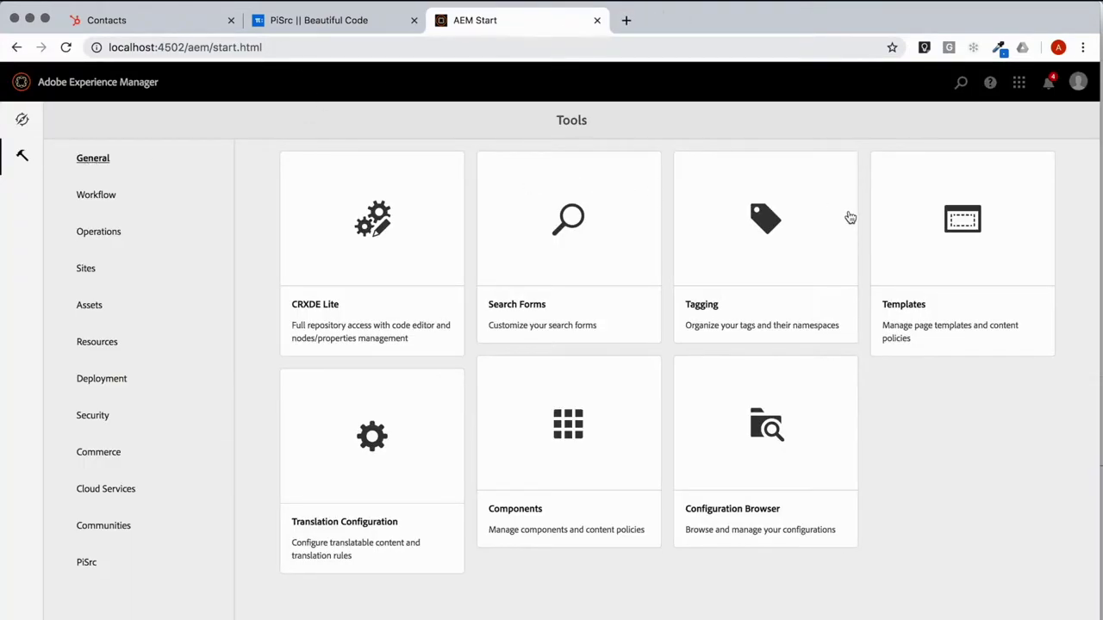
left_click(932, 246)
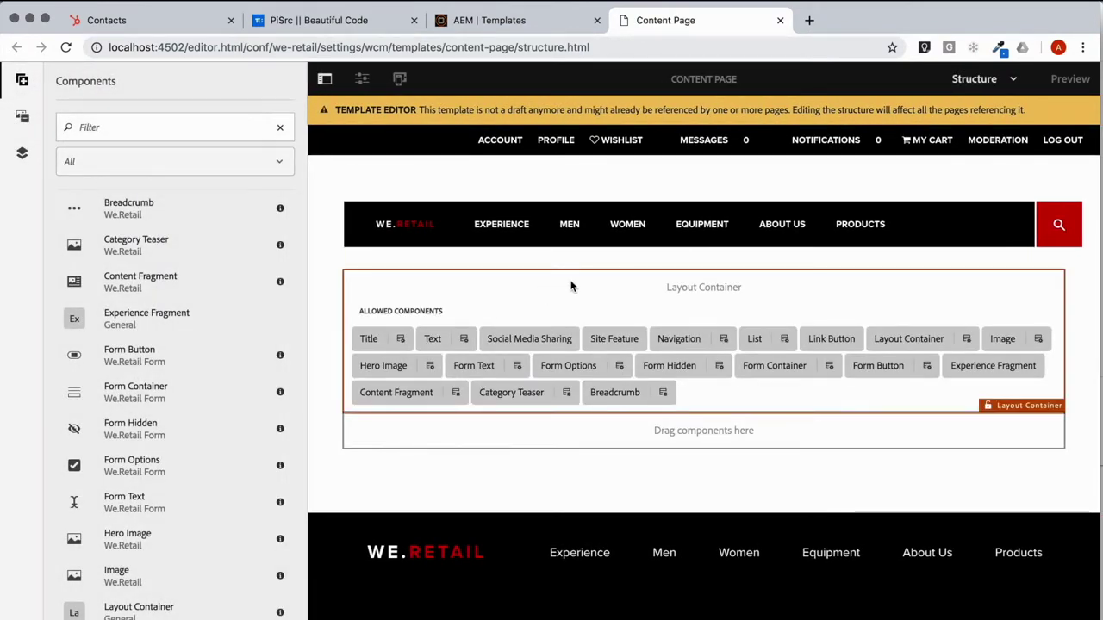
left_click(547, 321)
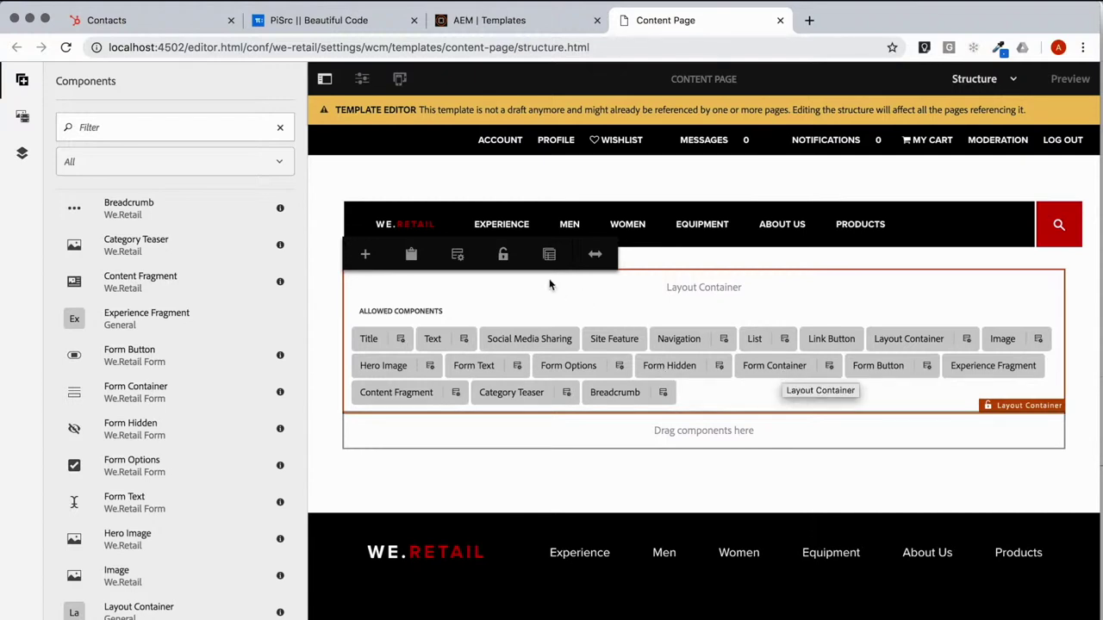
left_click(464, 259)
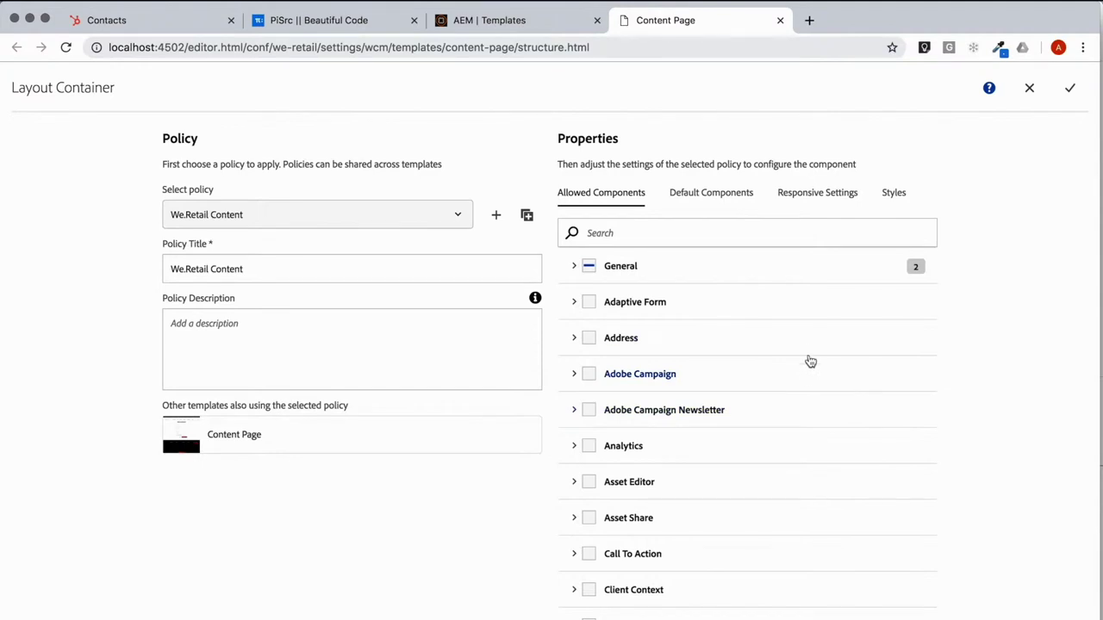
Step: In Allowed Components, check PiSrc Formation, uncheck We.Retail Form, and save the policy
scroll(850, 393, "down", 6)
scroll(850, 393, "down", 10)
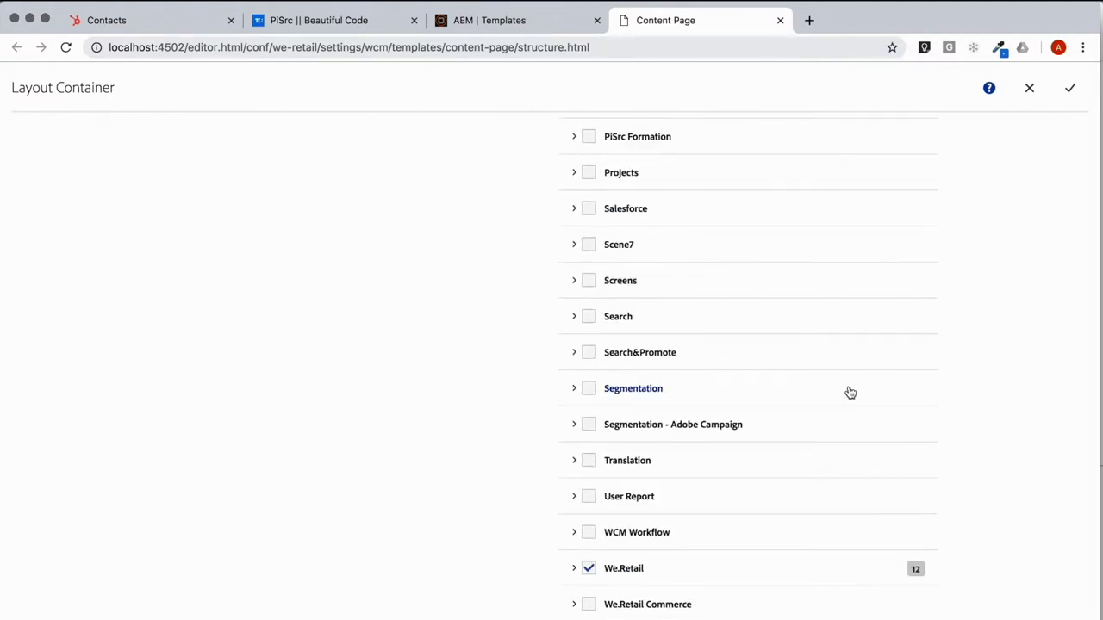
left_click(588, 136)
scroll(745, 504, "down", 2)
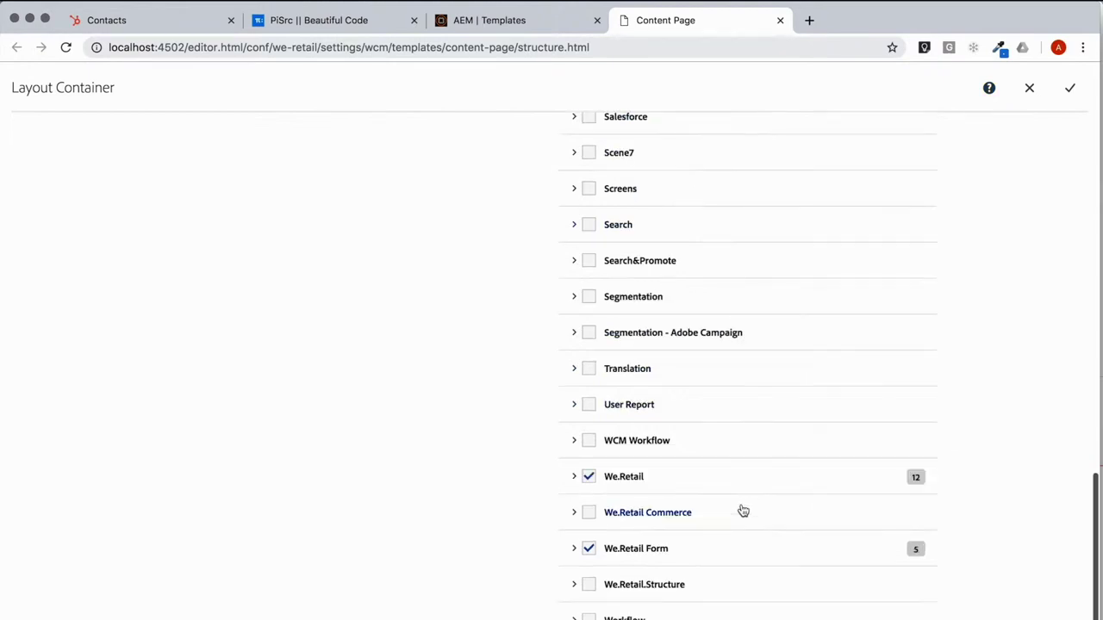
left_click(591, 551)
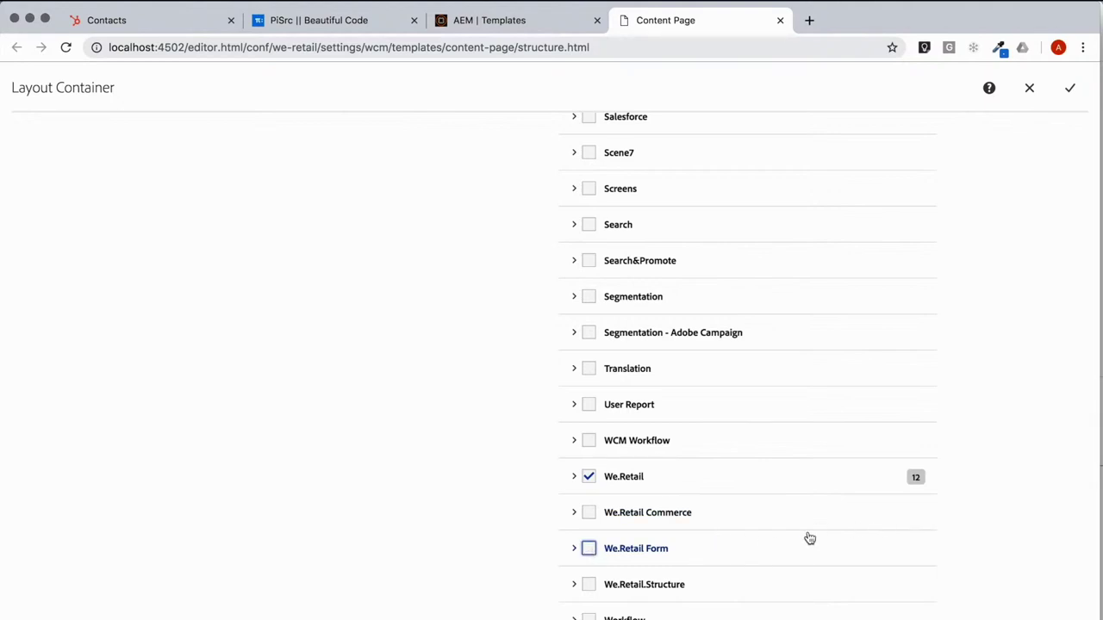
left_click(1069, 88)
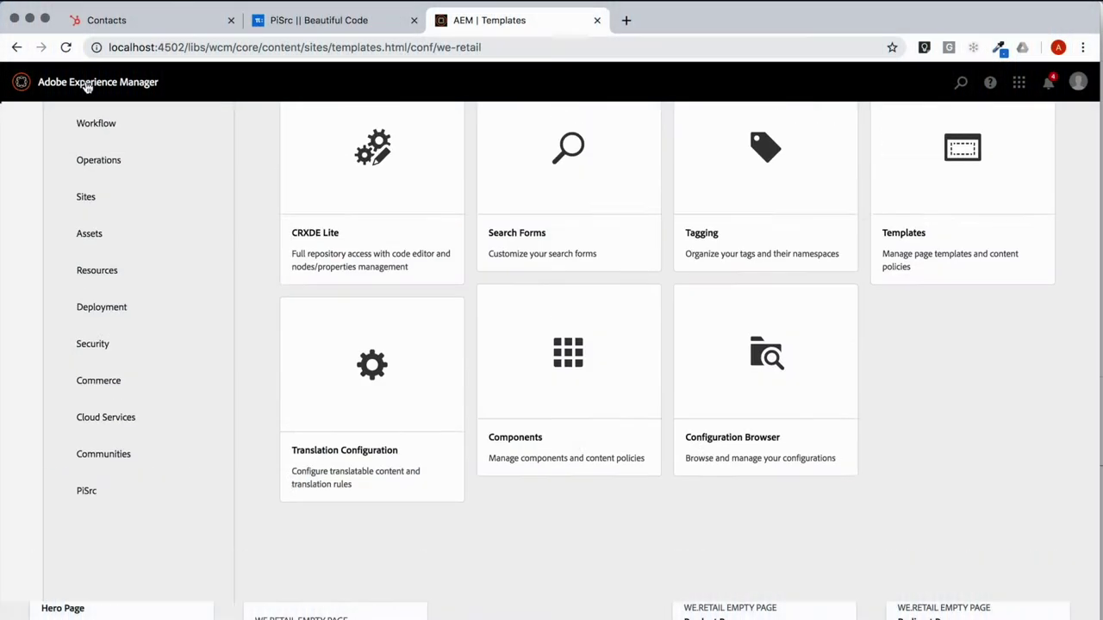
Step: Navigate Sites to We.Retail > United States > English
left_click(22, 122)
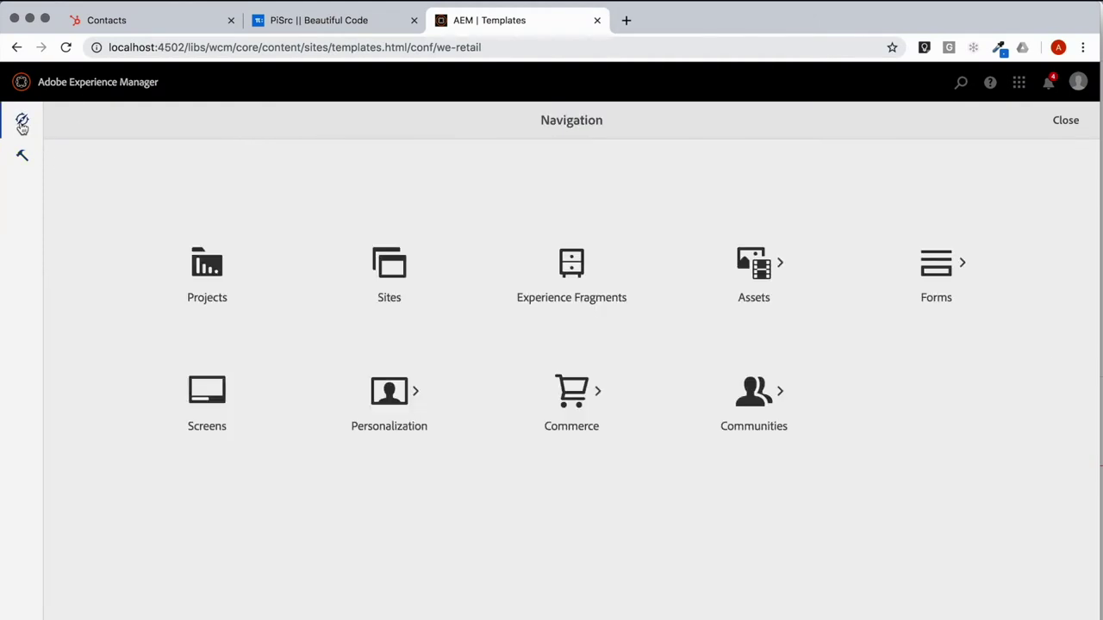
left_click(403, 285)
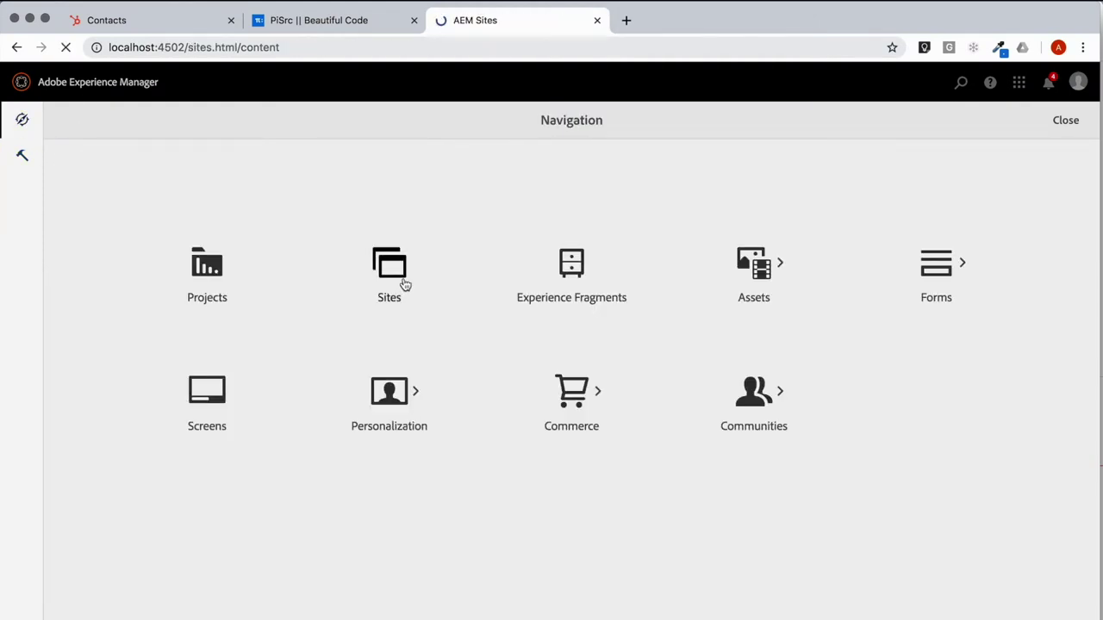
left_click(115, 266)
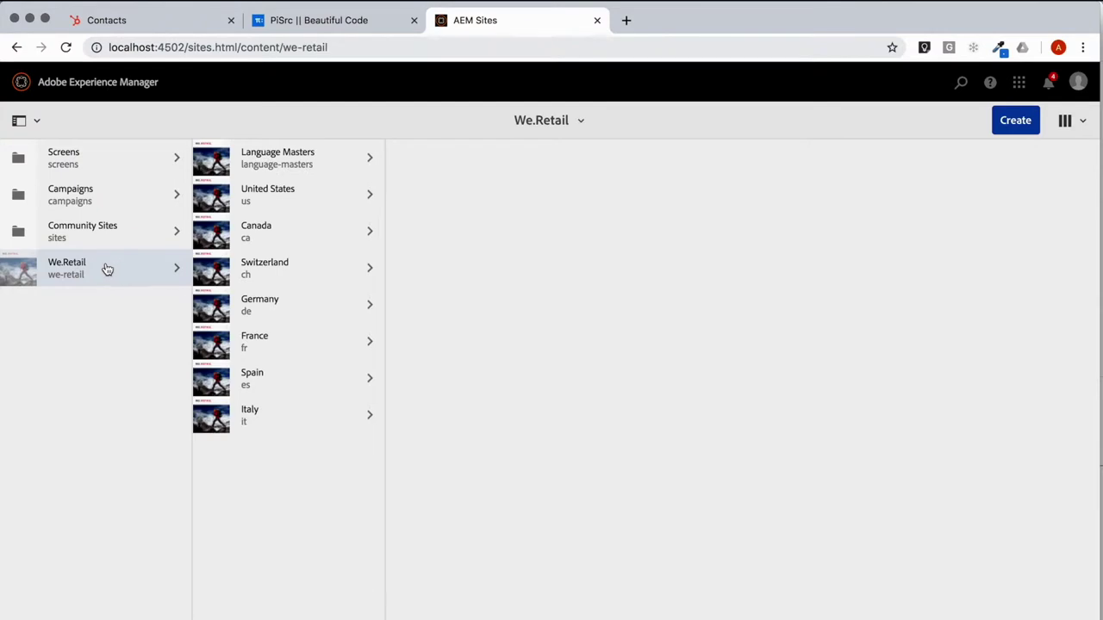
left_click(275, 206)
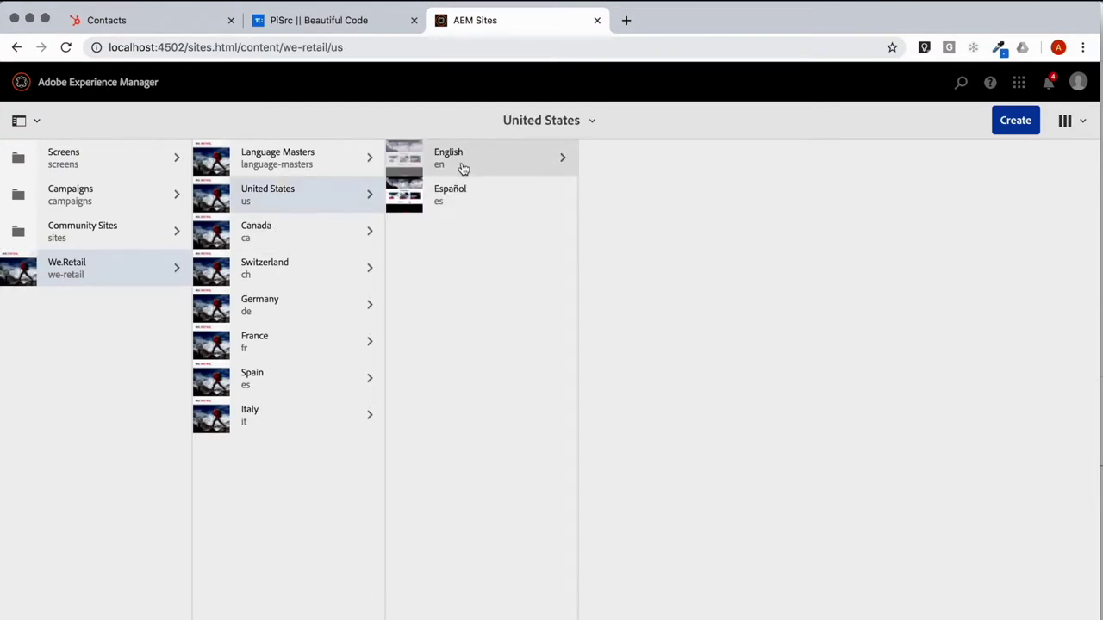
left_click(463, 168)
left_click(406, 159)
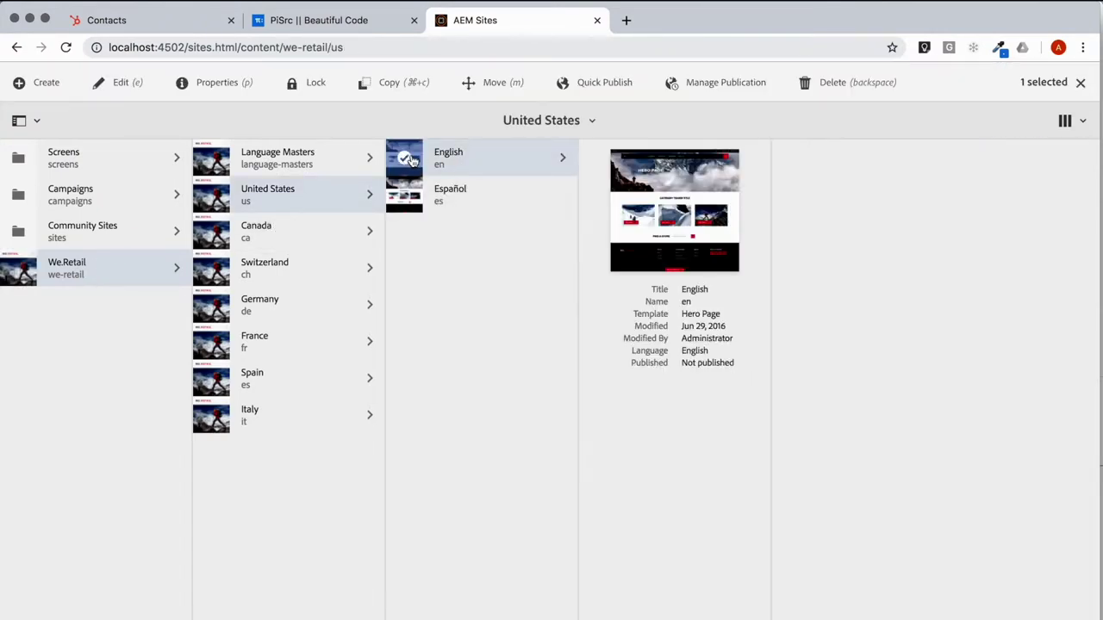
left_click(500, 163)
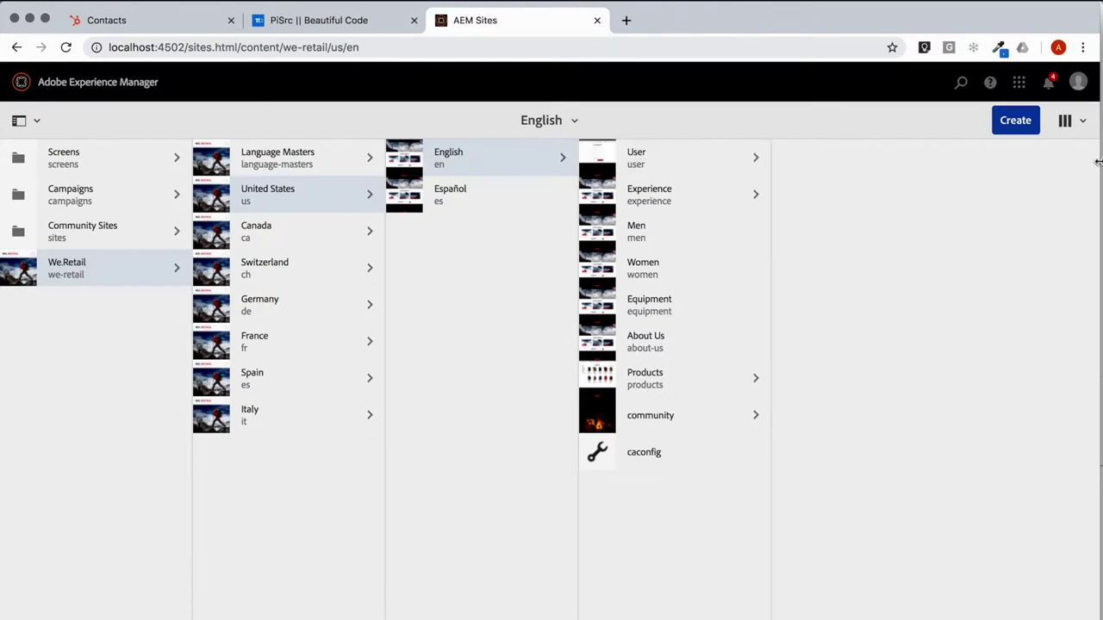
Step: Create a Content Page titled 'My Formation' under the English site
left_click(1021, 126)
left_click(951, 161)
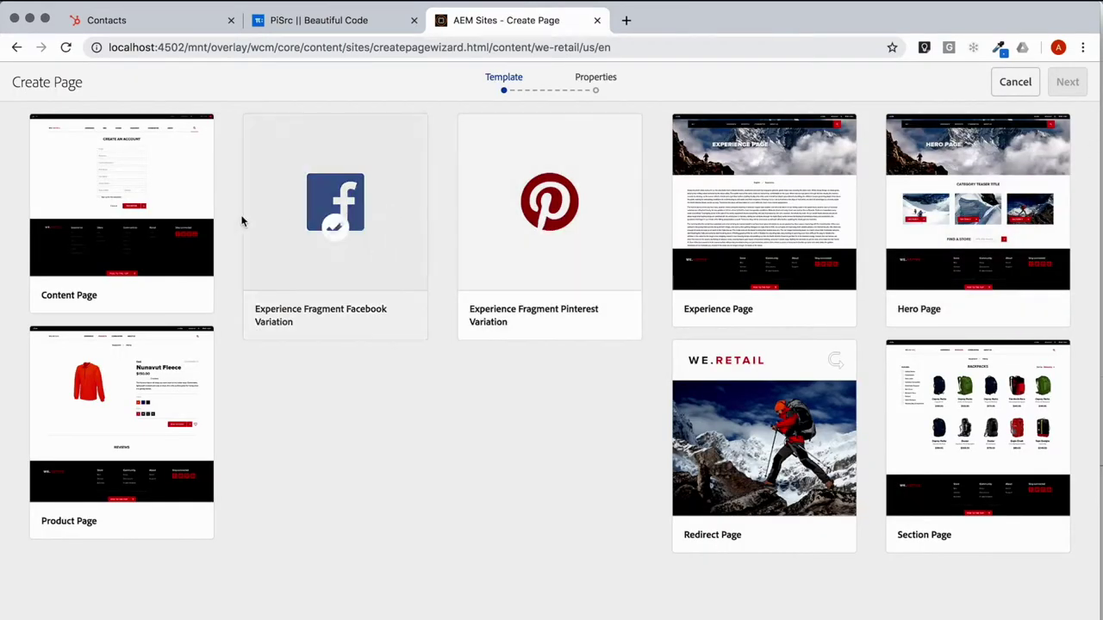
left_click(120, 211)
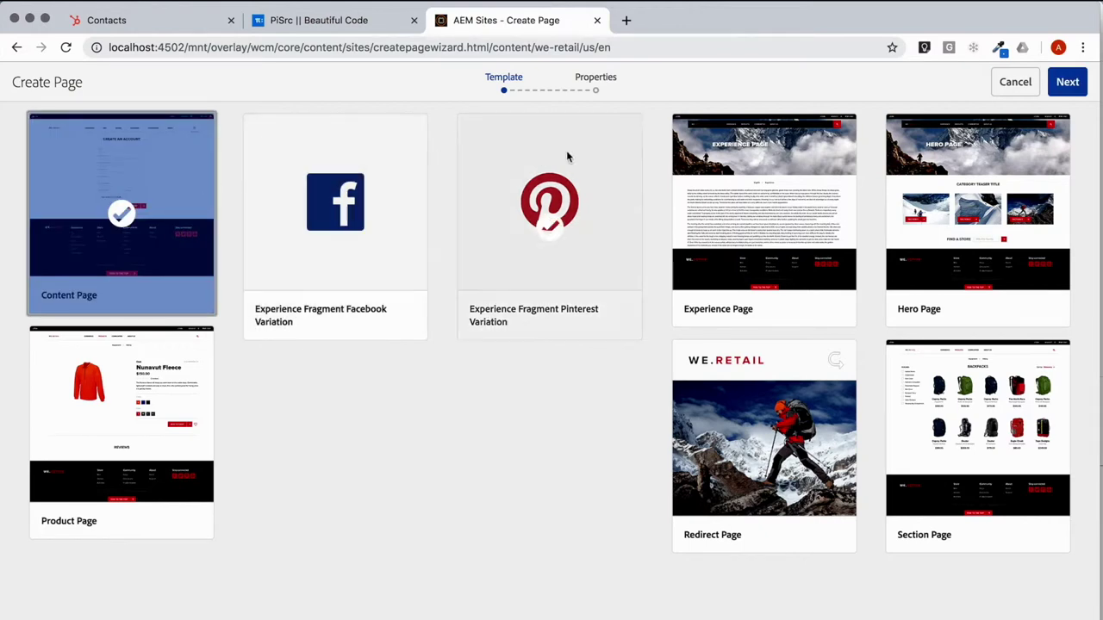
left_click(1068, 82)
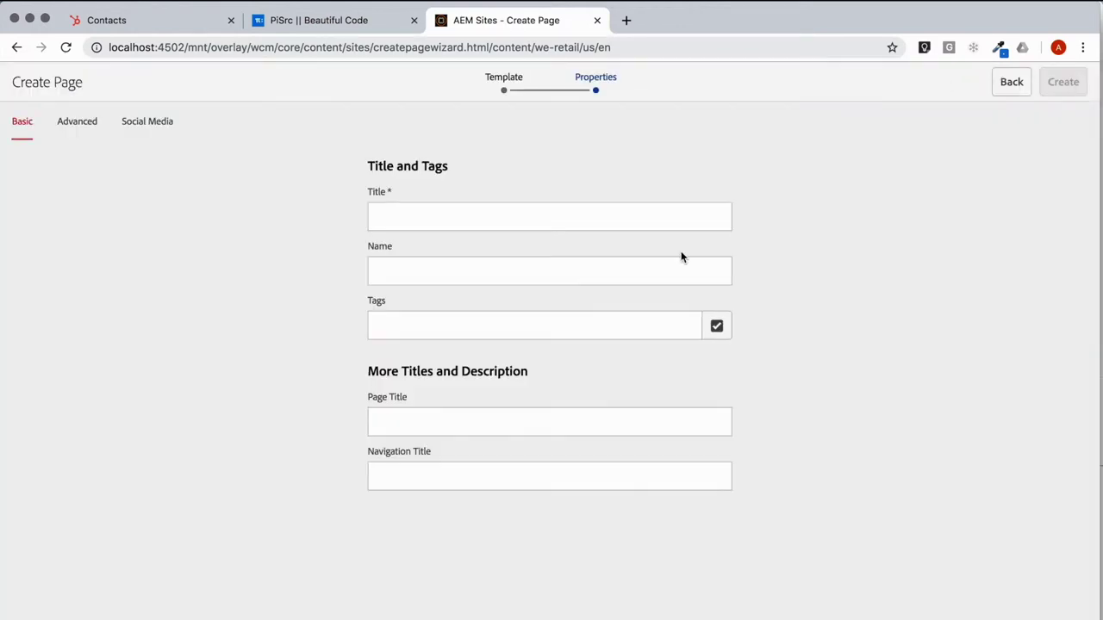
left_click(618, 216)
type("My Formation")
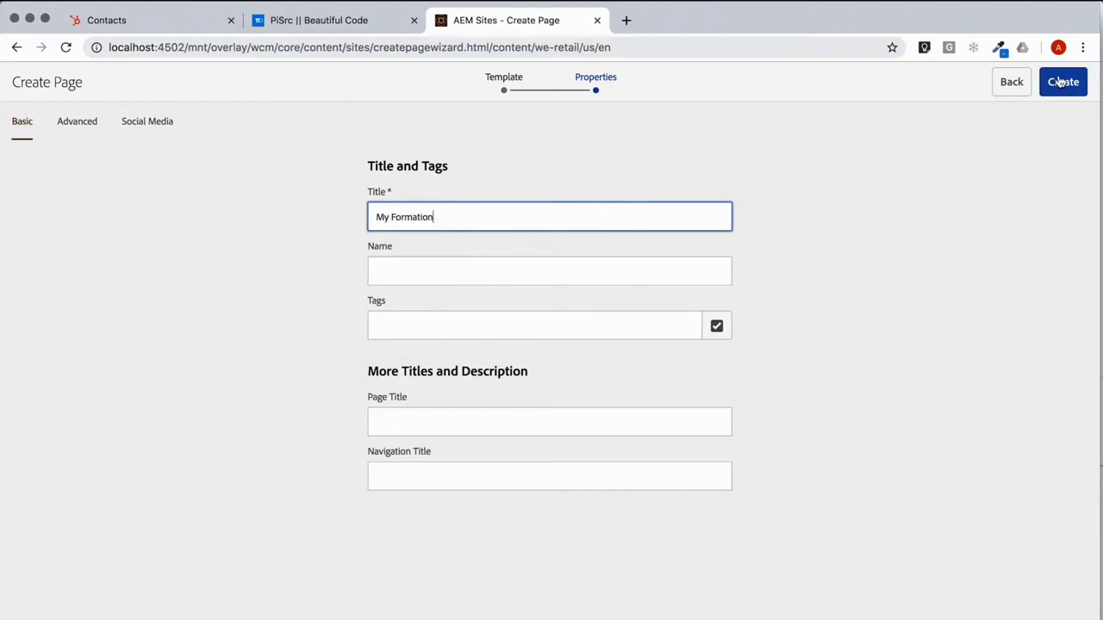
left_click(1063, 82)
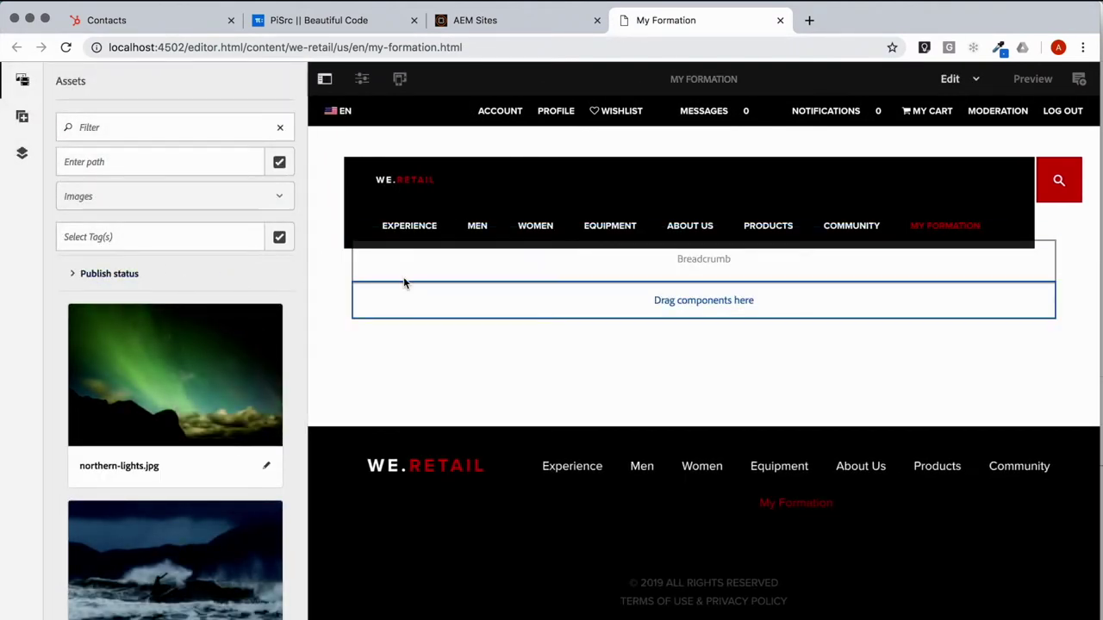
Step: Delete the Breadcrumb component and drag a Form Container into its place
left_click(23, 118)
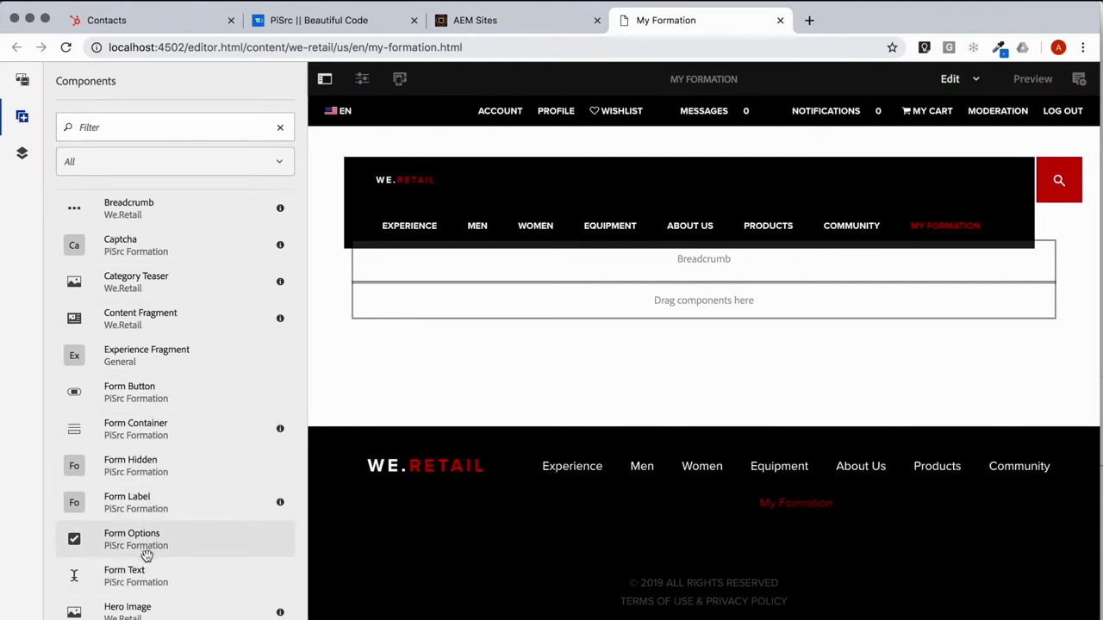
left_click(653, 267)
left_click(511, 226)
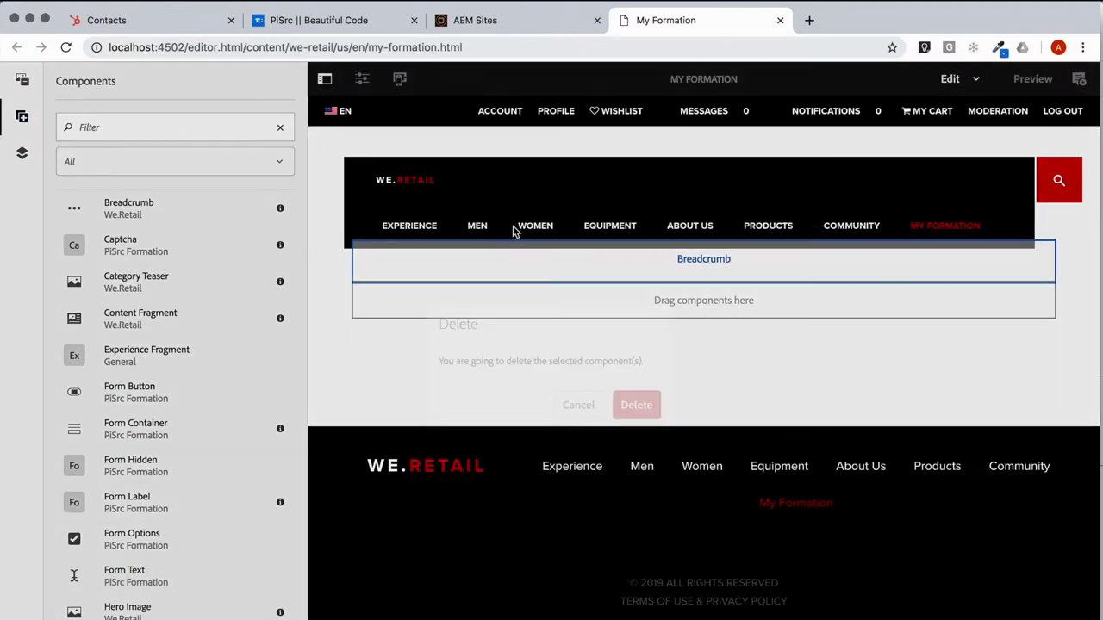
left_click(621, 402)
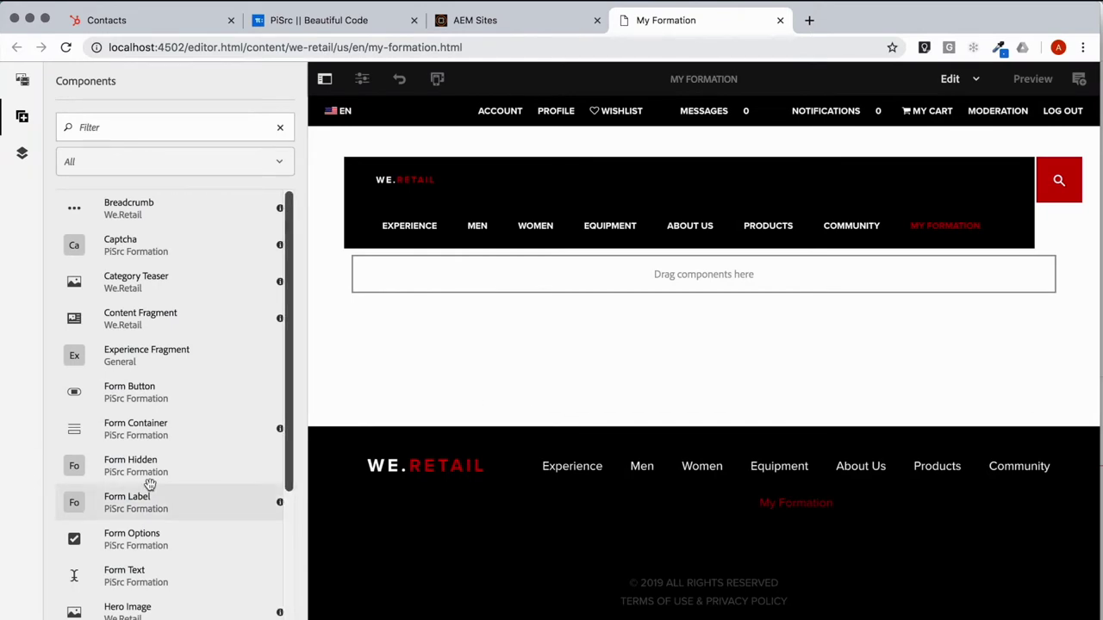
left_click_drag(151, 438, 412, 269)
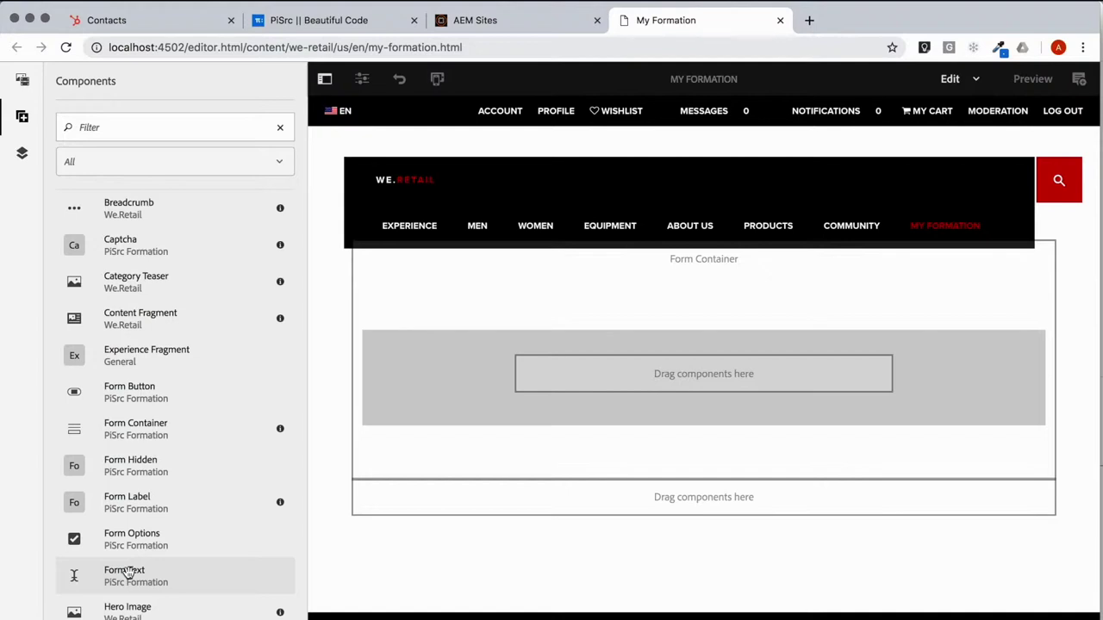
Step: Drop a Form Label into the Form Container and set its text to 'Sign up for our Newsletter!'
left_click_drag(148, 510, 644, 361)
left_click(636, 385)
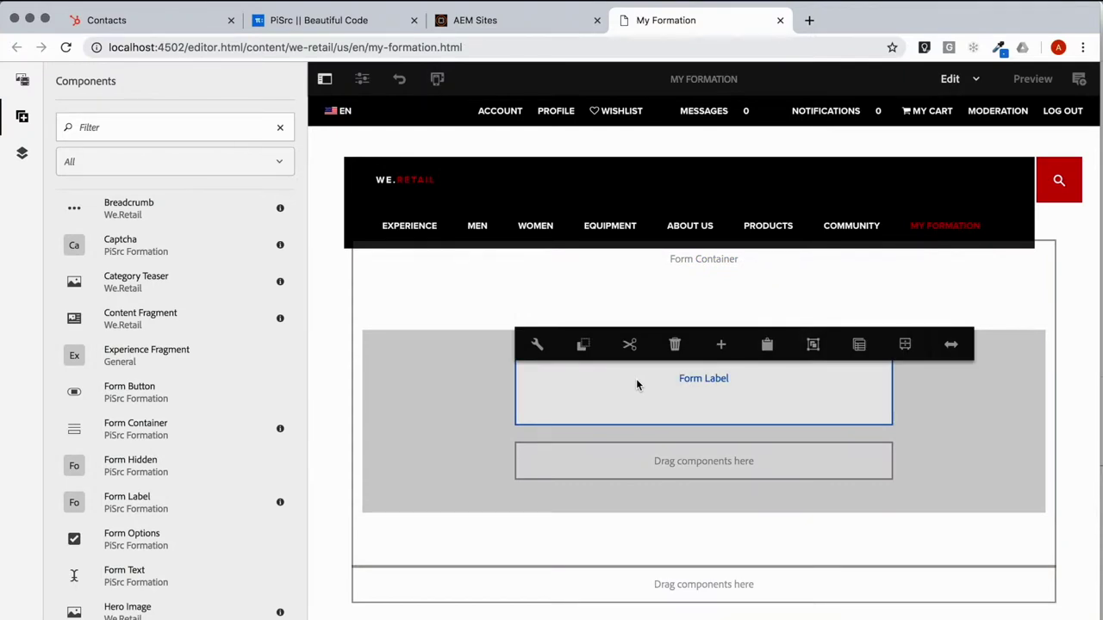
scroll(637, 385, "down", 5)
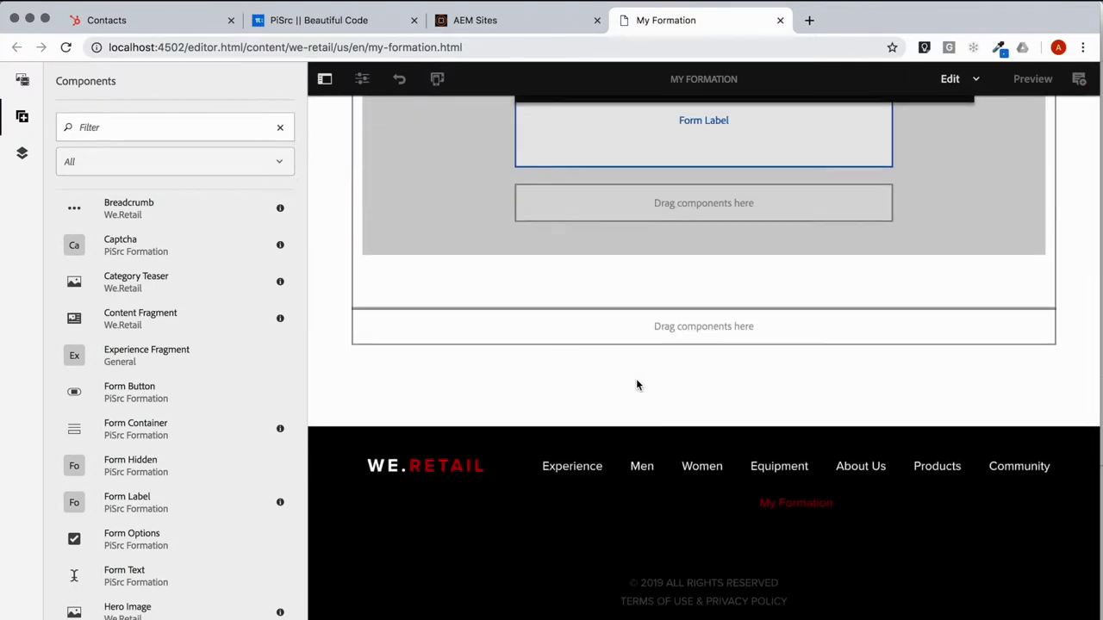
scroll(678, 337, "up", 5)
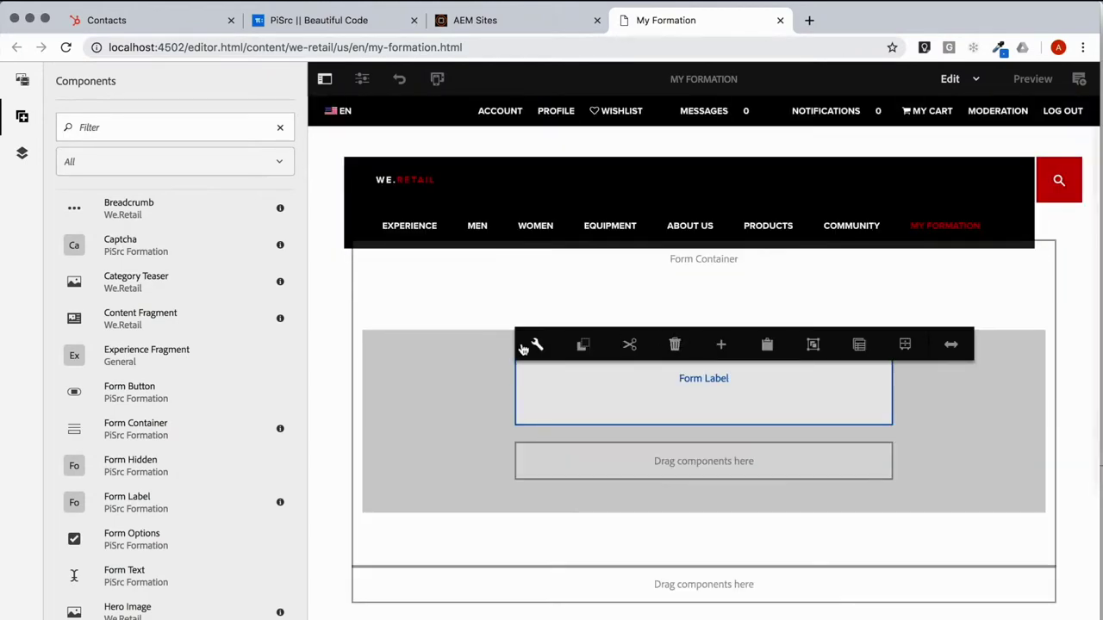
left_click(537, 347)
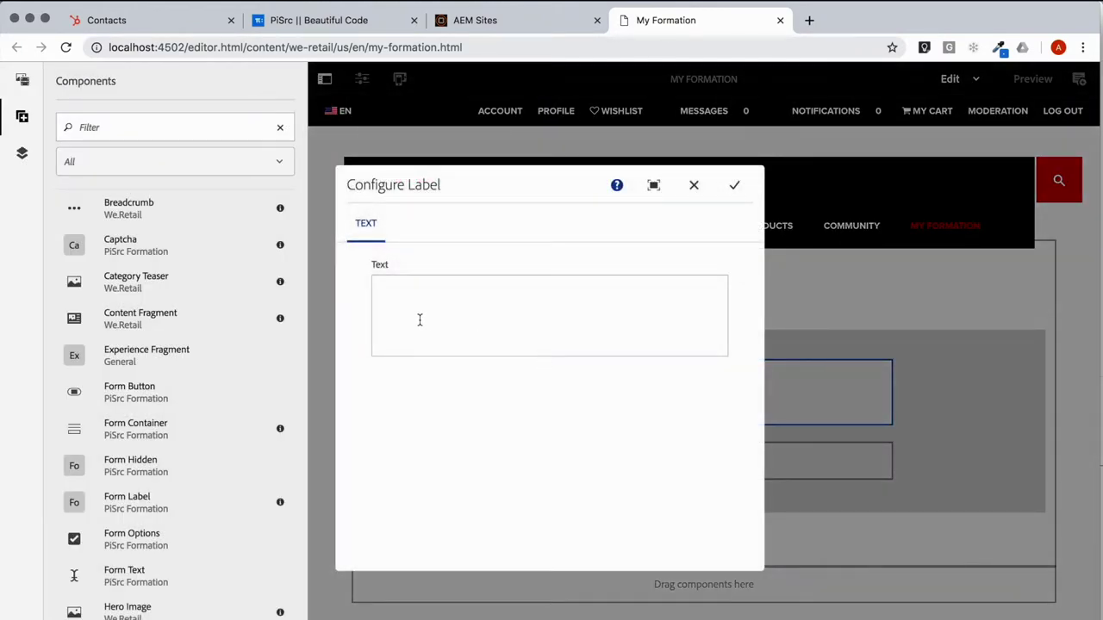
left_click(429, 320)
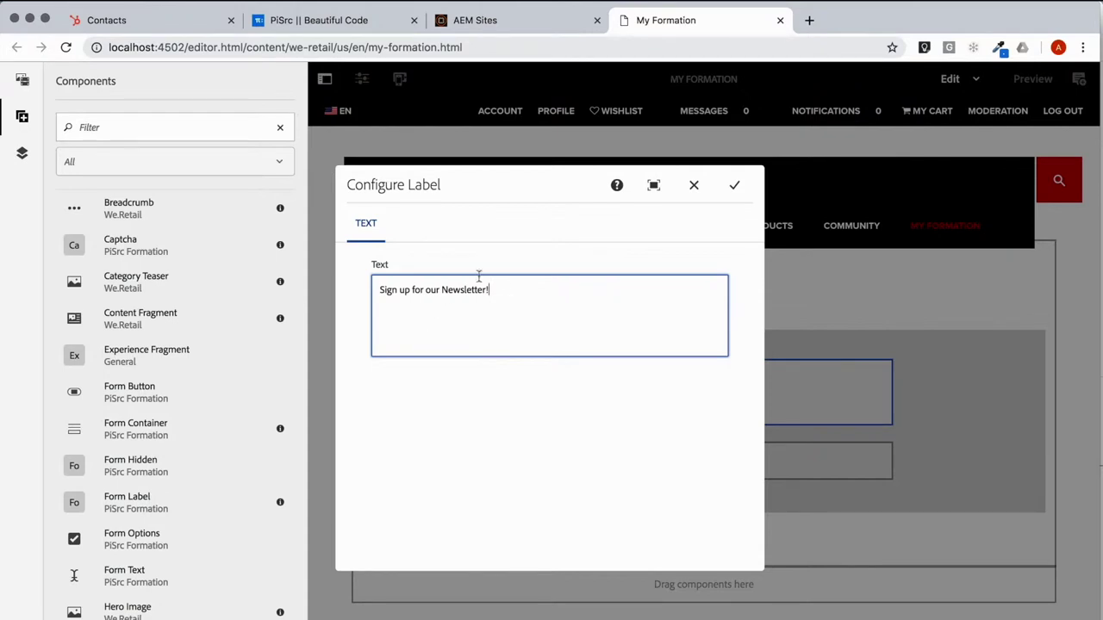
left_click(734, 185)
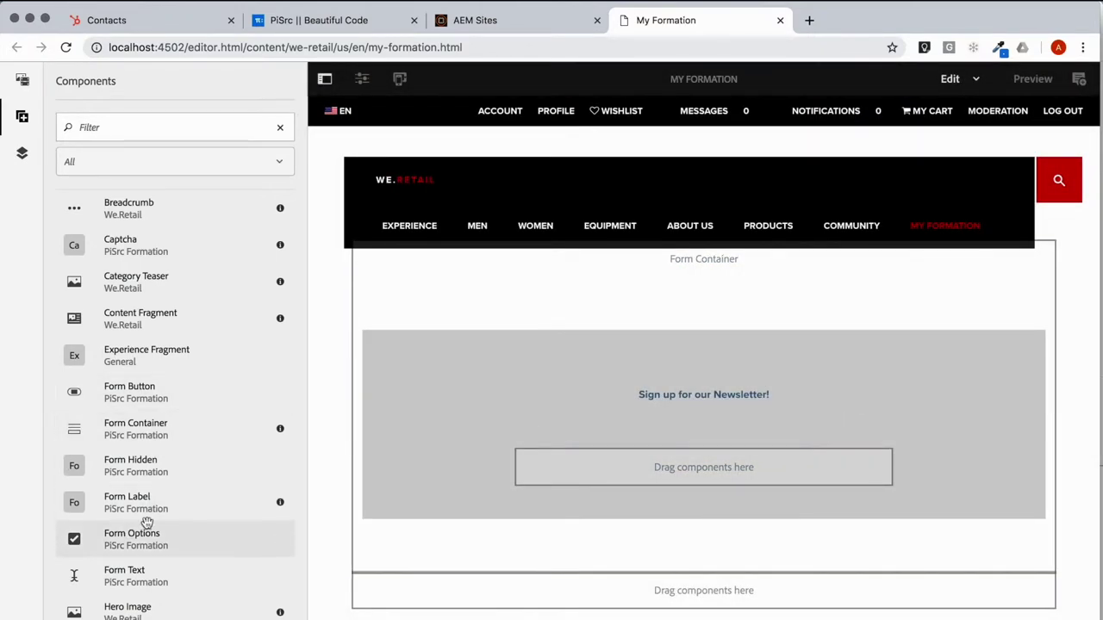
Step: Drag three Form Text fields and a Form Button into the container below the label
left_click_drag(210, 575, 586, 476)
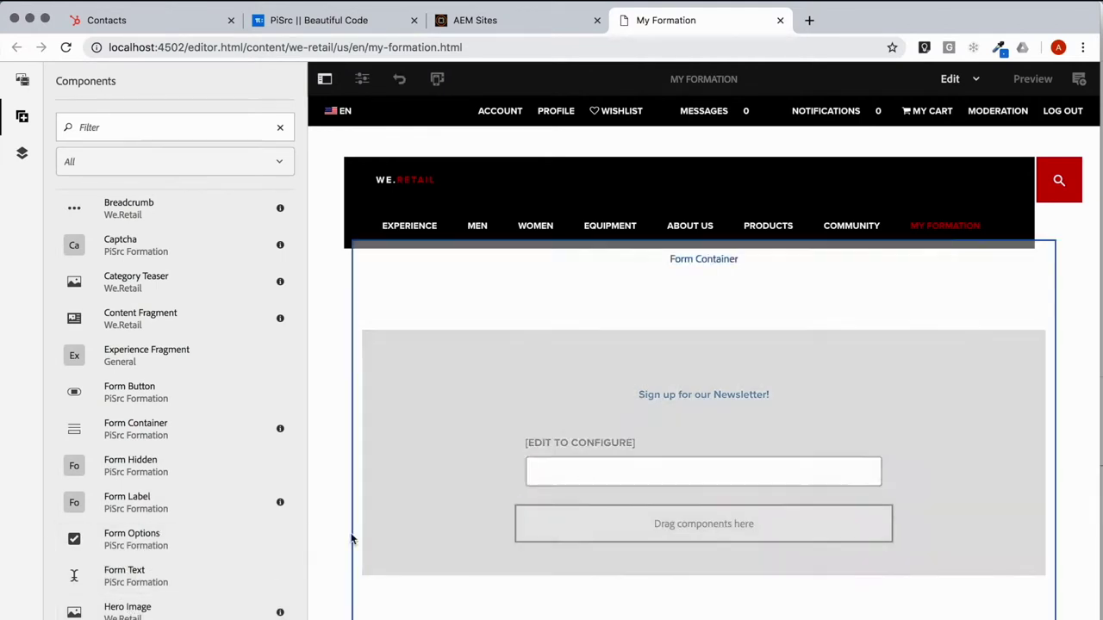
left_click_drag(167, 573, 738, 514)
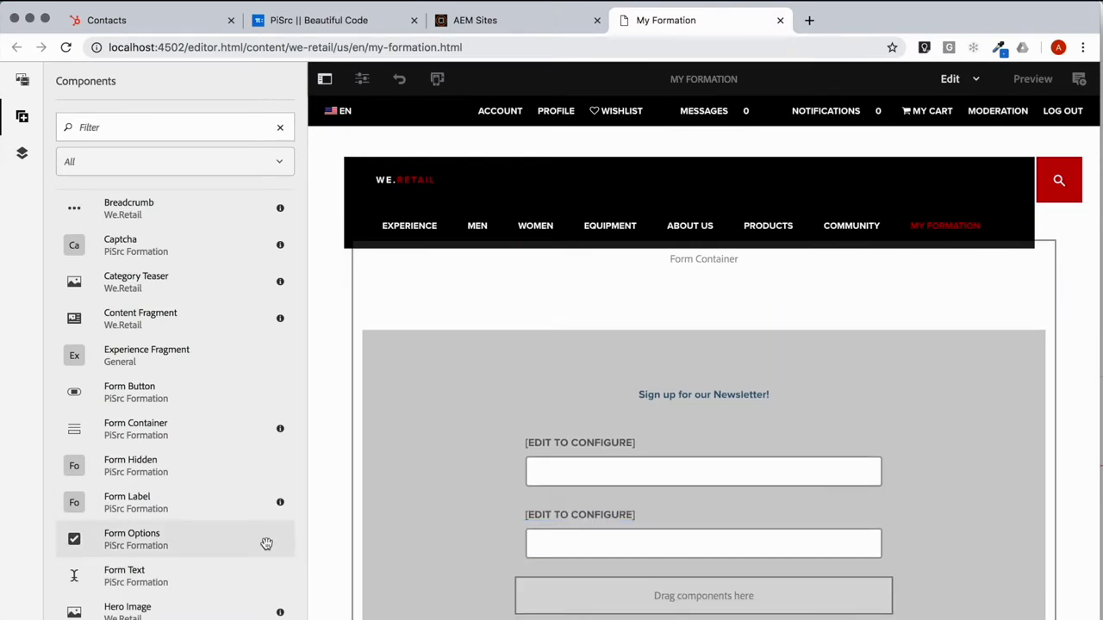
scroll(266, 547, "down", 2)
left_click_drag(131, 495, 608, 566)
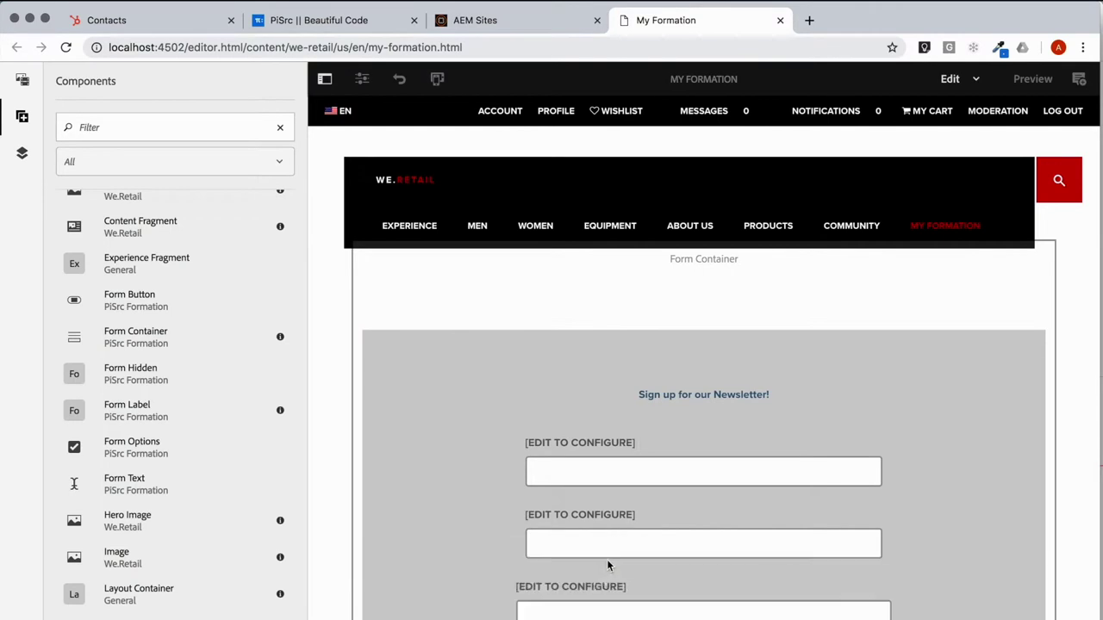
scroll(577, 560, "down", 2)
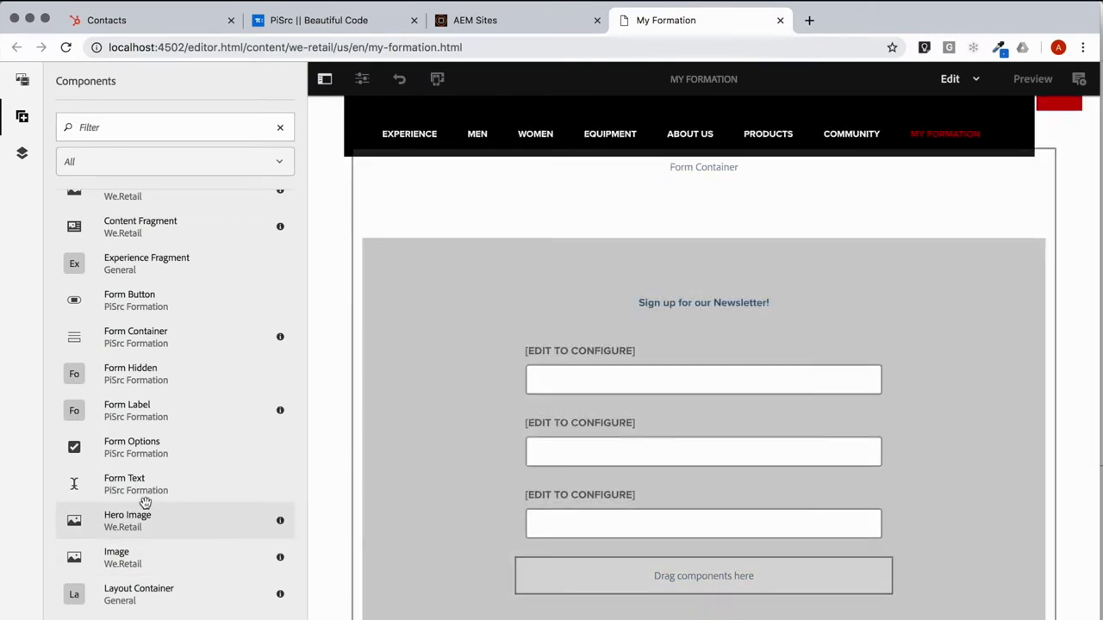
left_click_drag(121, 312, 800, 589)
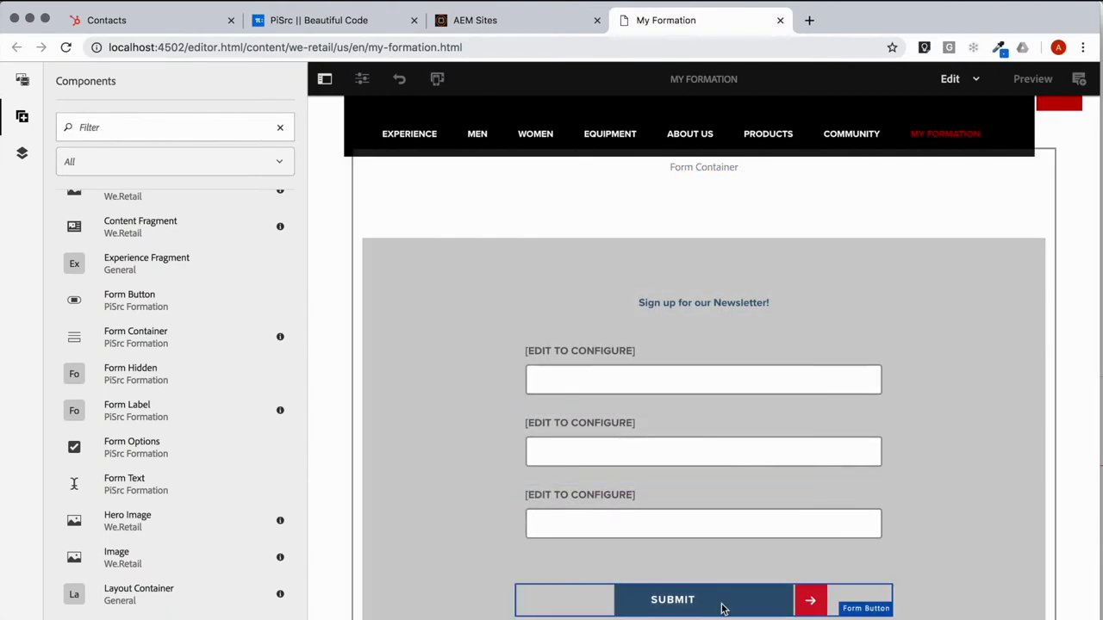
Step: Keep the first field's constraint as Text and set its submitted name to First Name
left_click(603, 382)
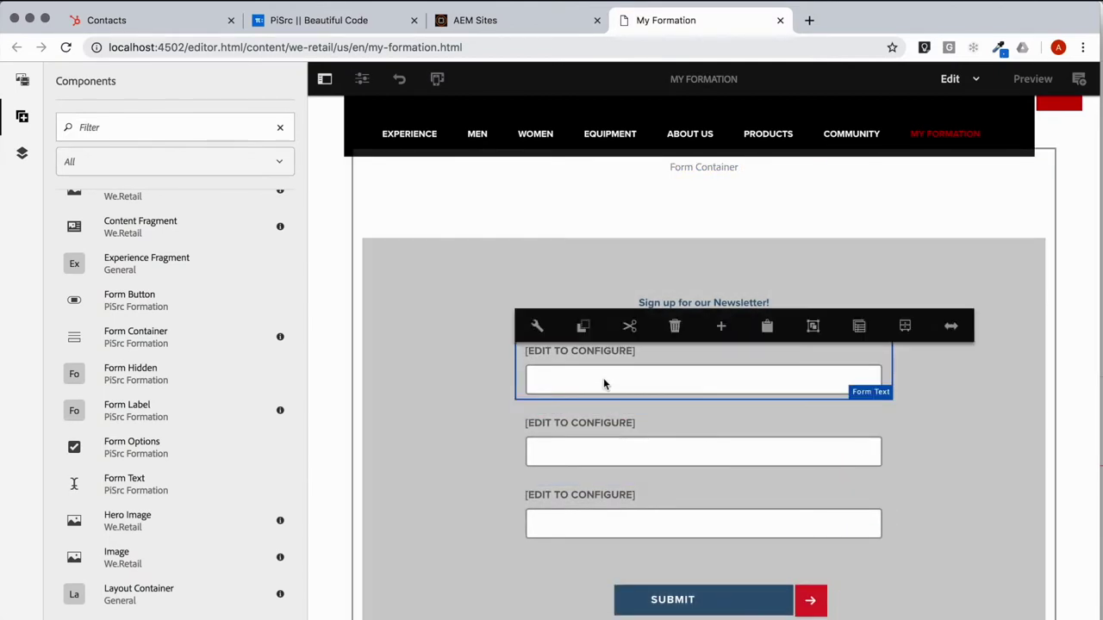
left_click(542, 333)
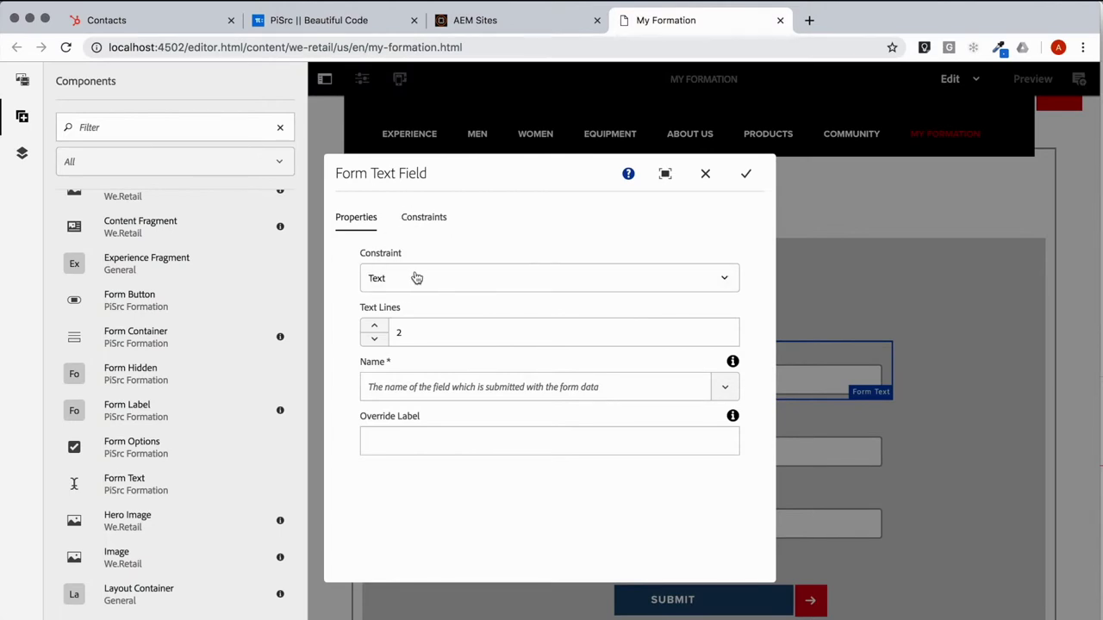
left_click(727, 282)
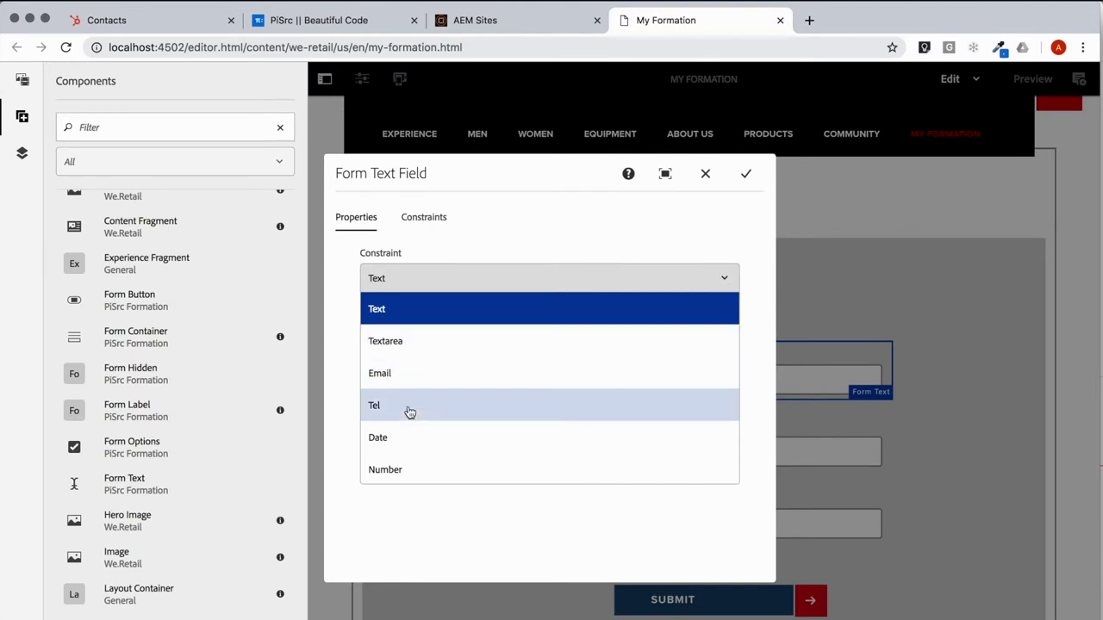
left_click(404, 311)
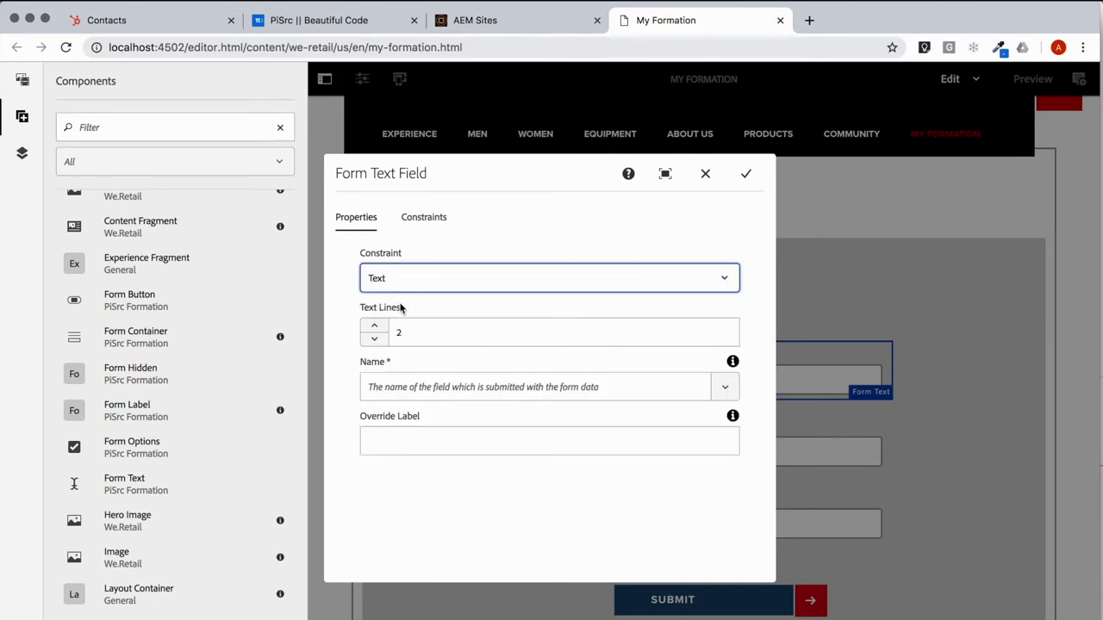
left_click(385, 390)
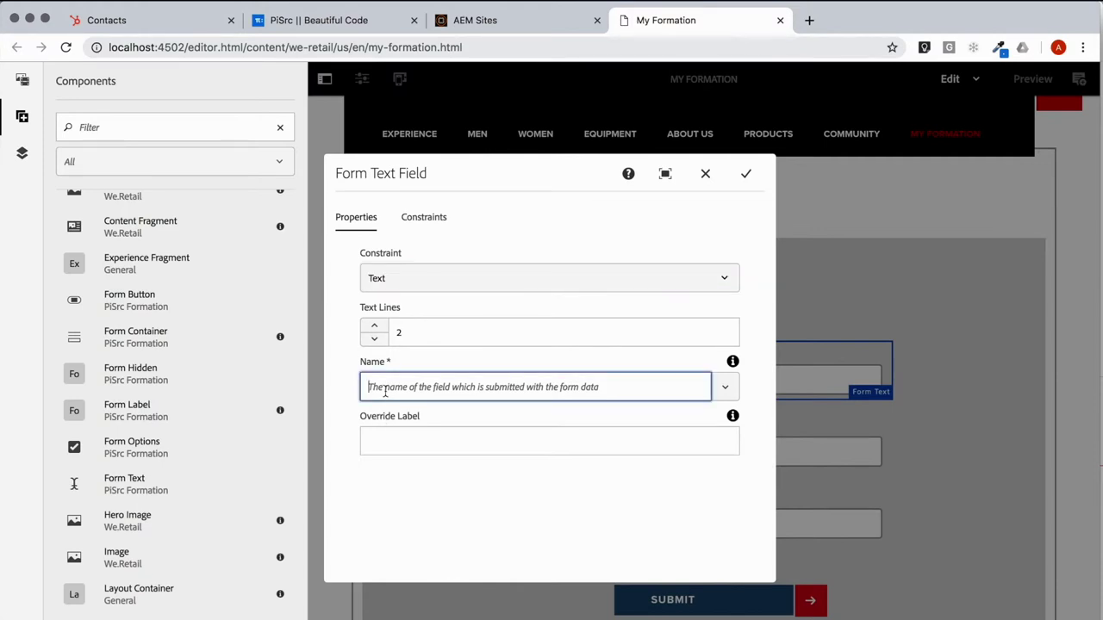
left_click(726, 389)
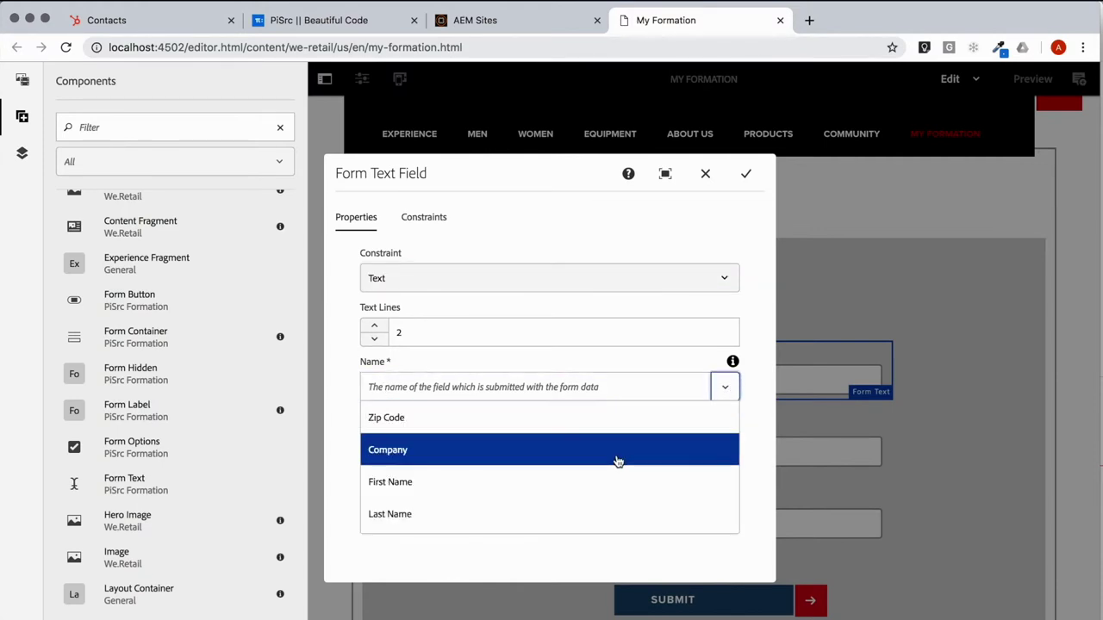
scroll(615, 458, "down", 2)
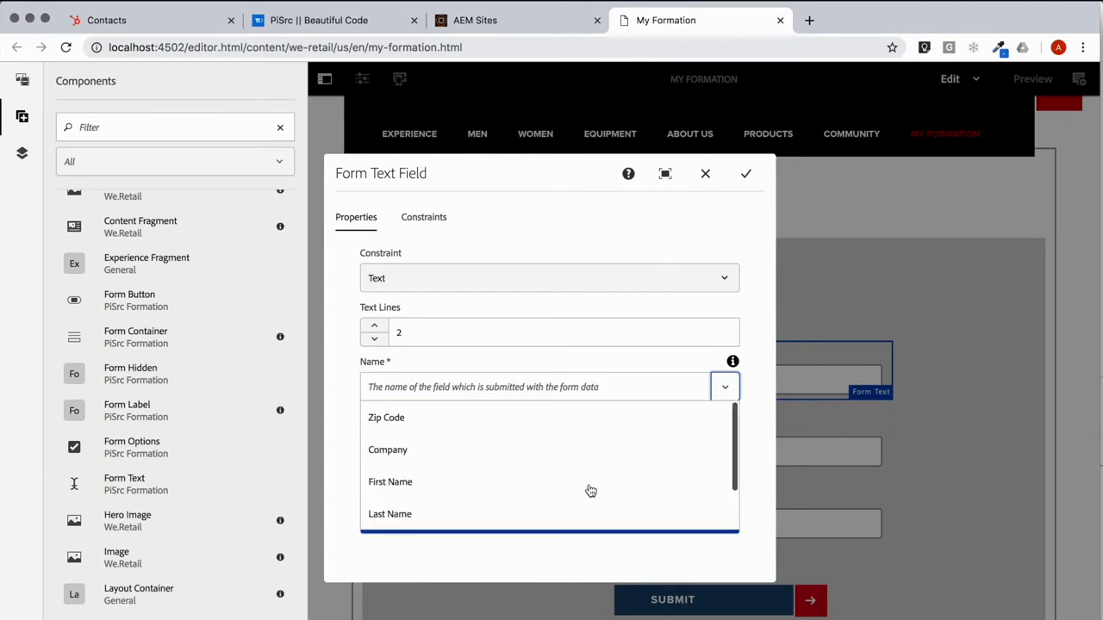
scroll(591, 489, "up", 2)
left_click(389, 484)
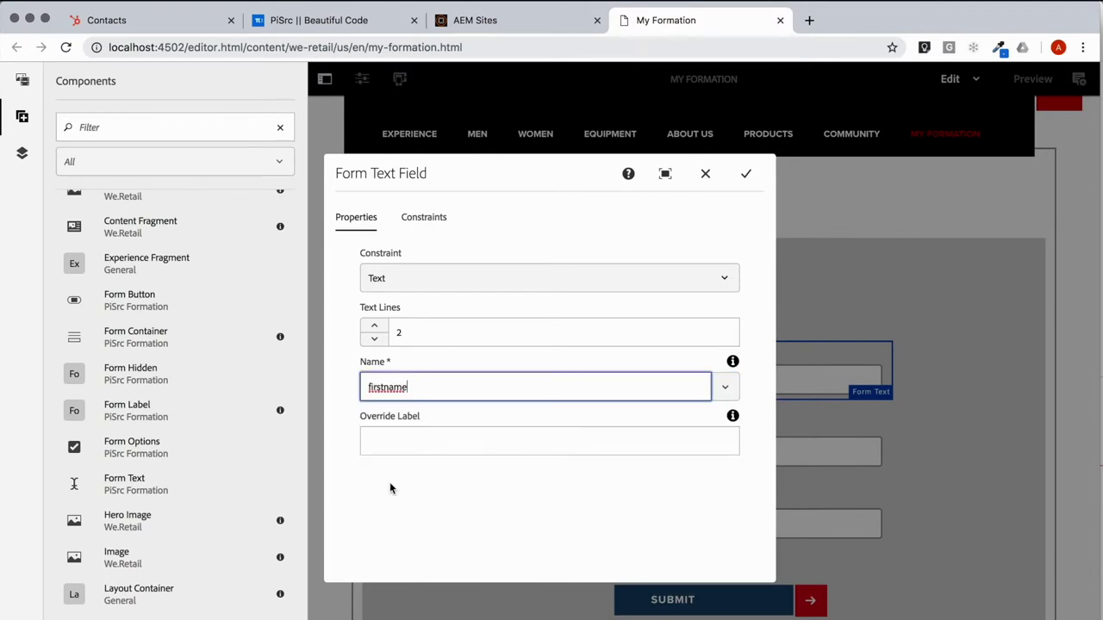
left_click(417, 442)
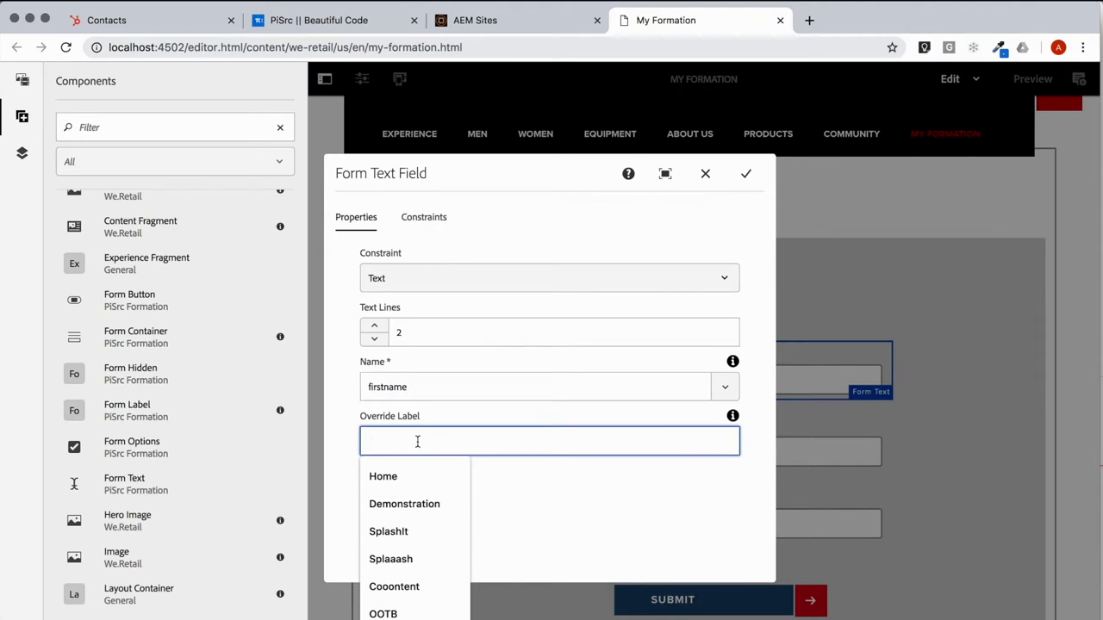
left_click(595, 481)
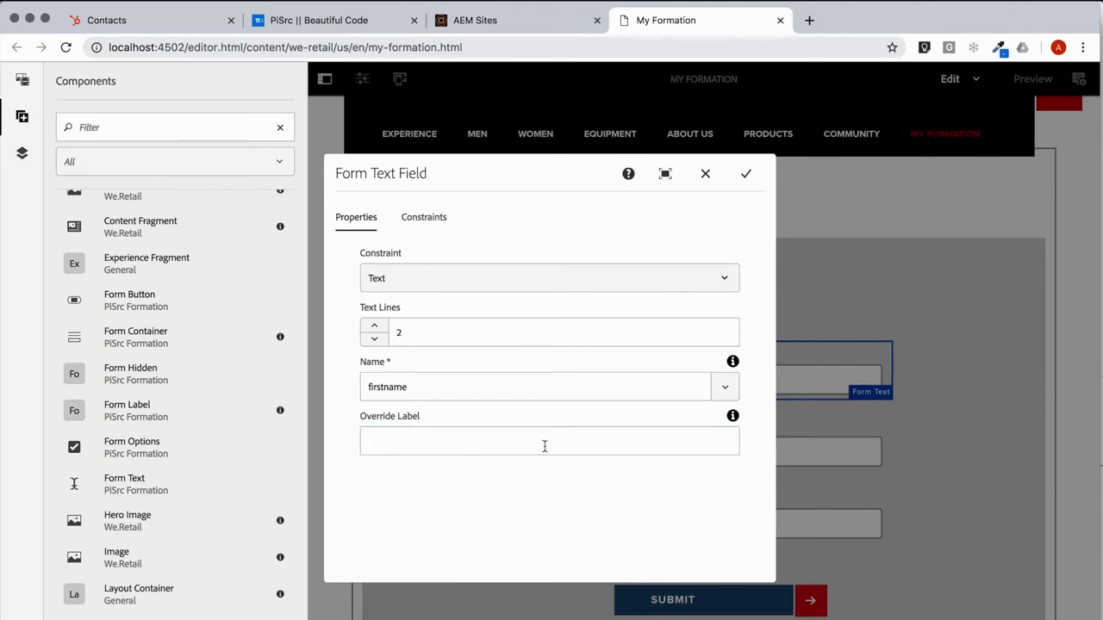
Step: Make the field required with error message 'First Name is required.' and save it
left_click(424, 217)
left_click(386, 259)
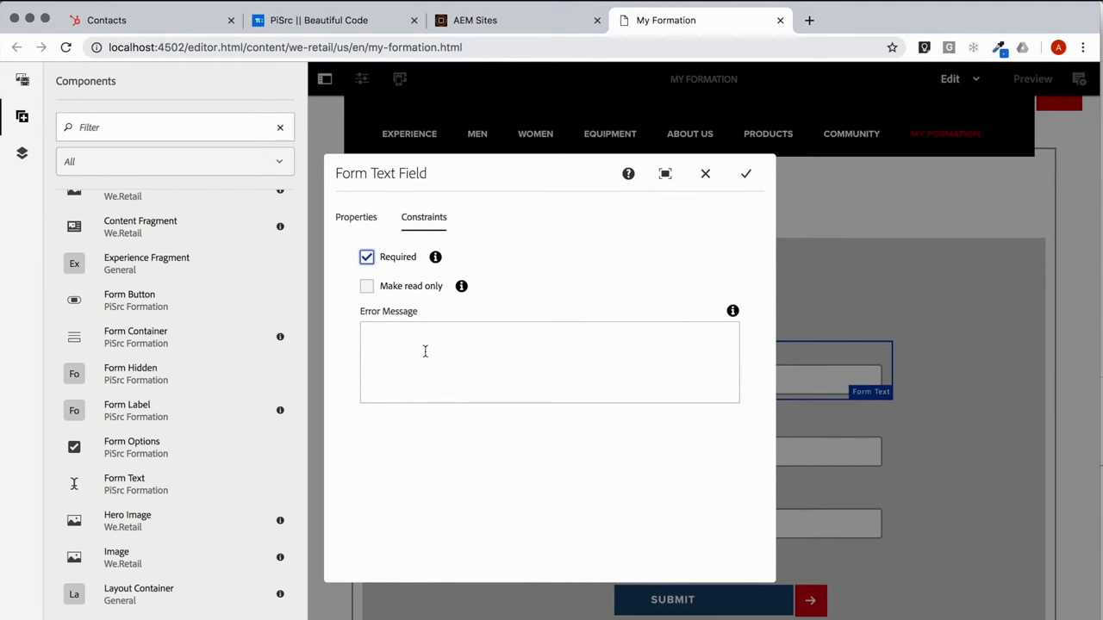
left_click(425, 351)
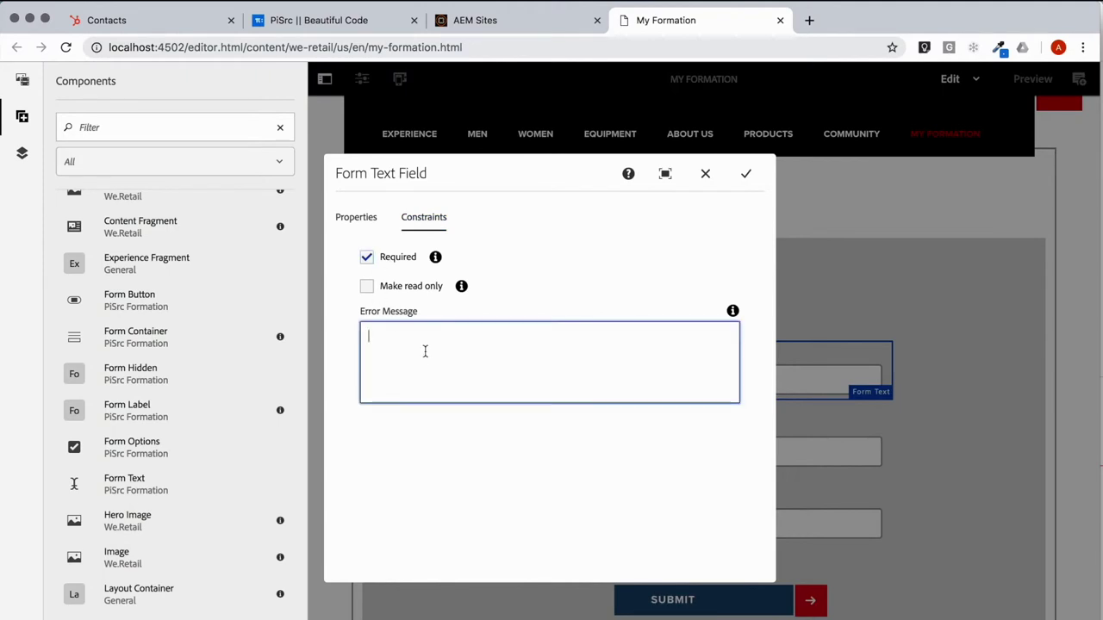
type("First Name is required.")
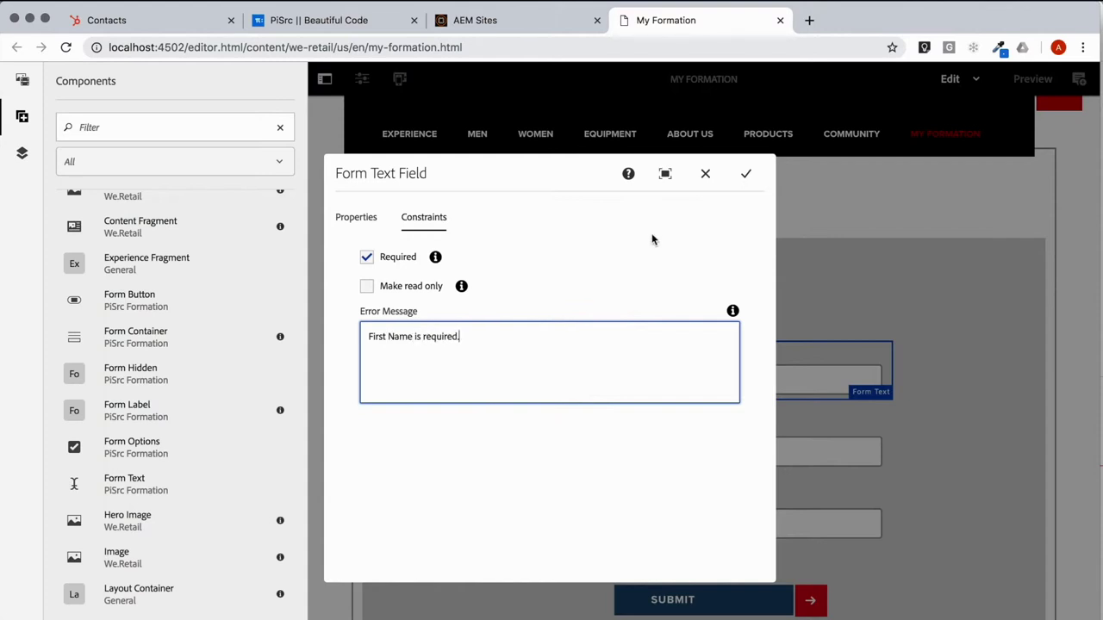
left_click(745, 173)
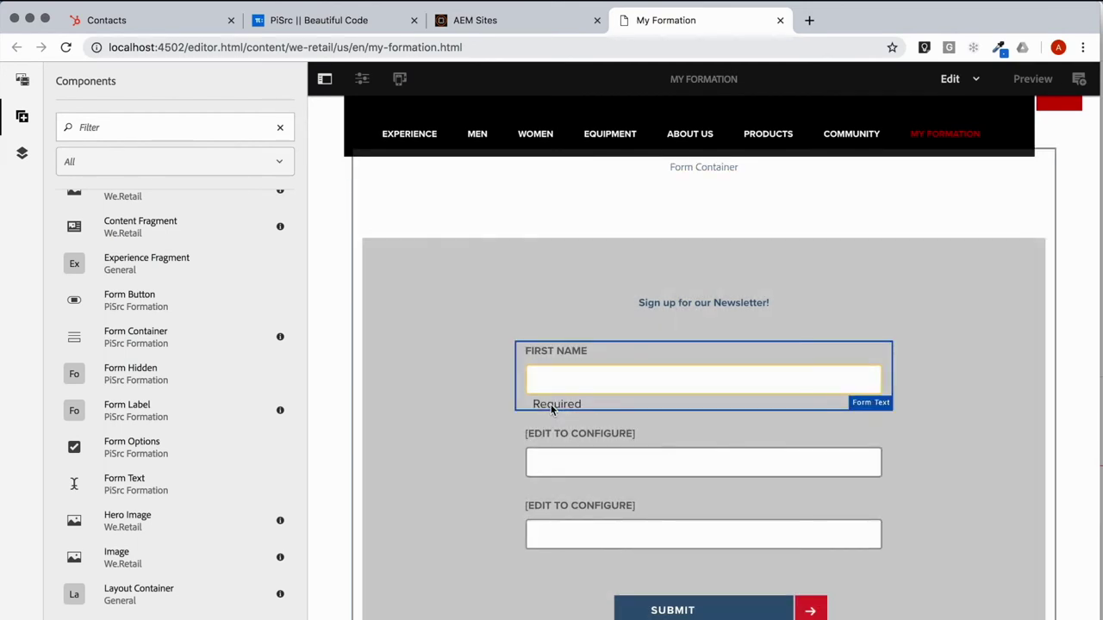
Step: Set the second field's submitted name to Last Name and override its label to Family Name
left_click(563, 460)
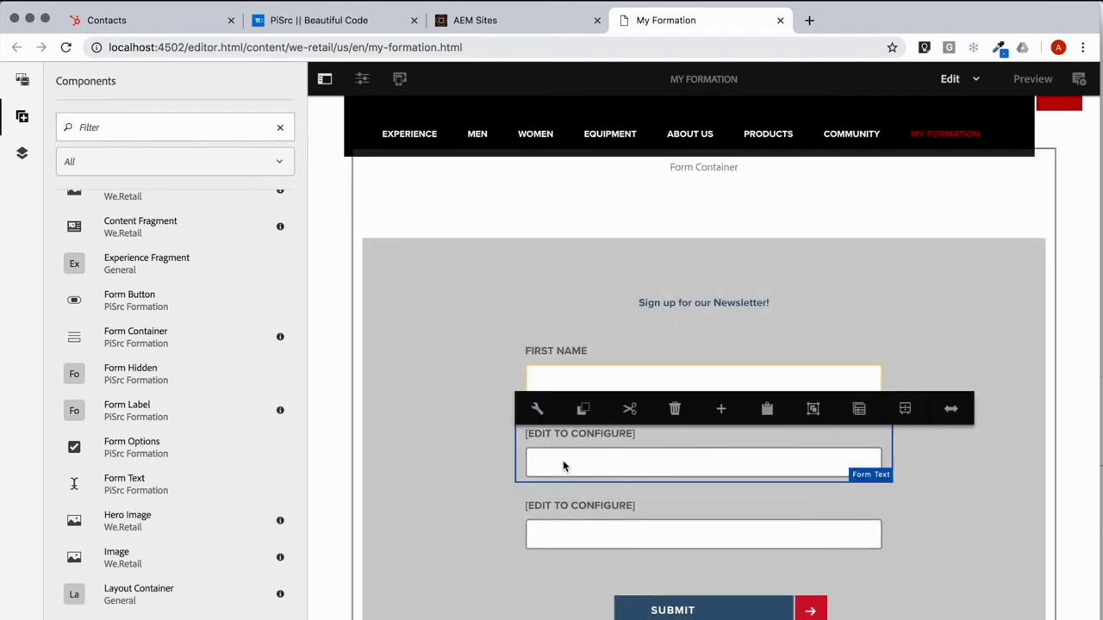
left_click(536, 408)
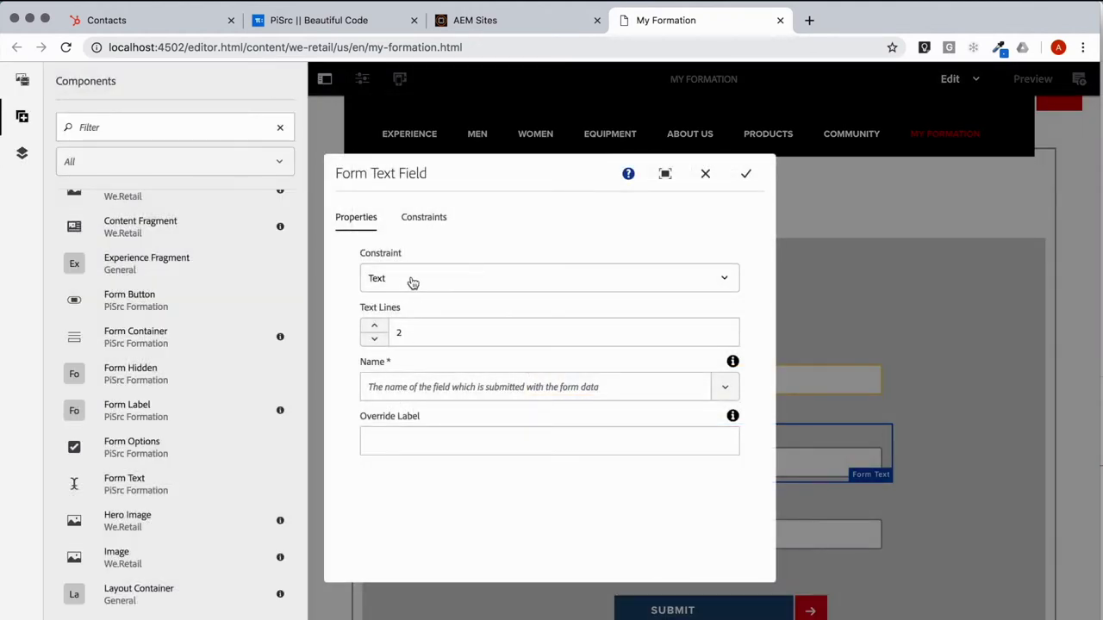
left_click(429, 379)
left_click(720, 387)
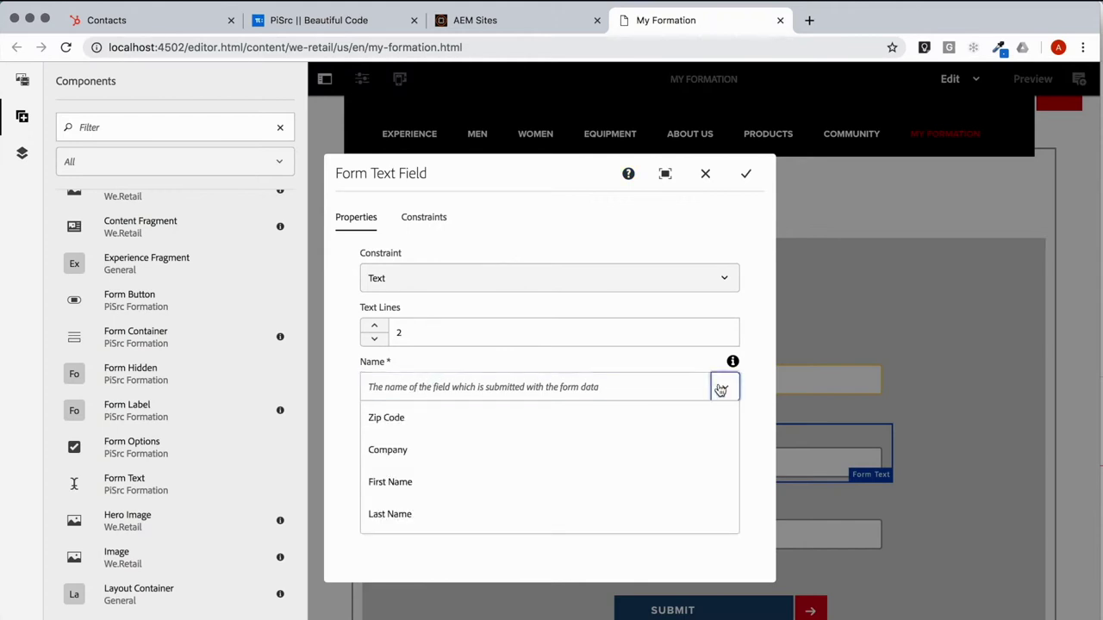
left_click(501, 510)
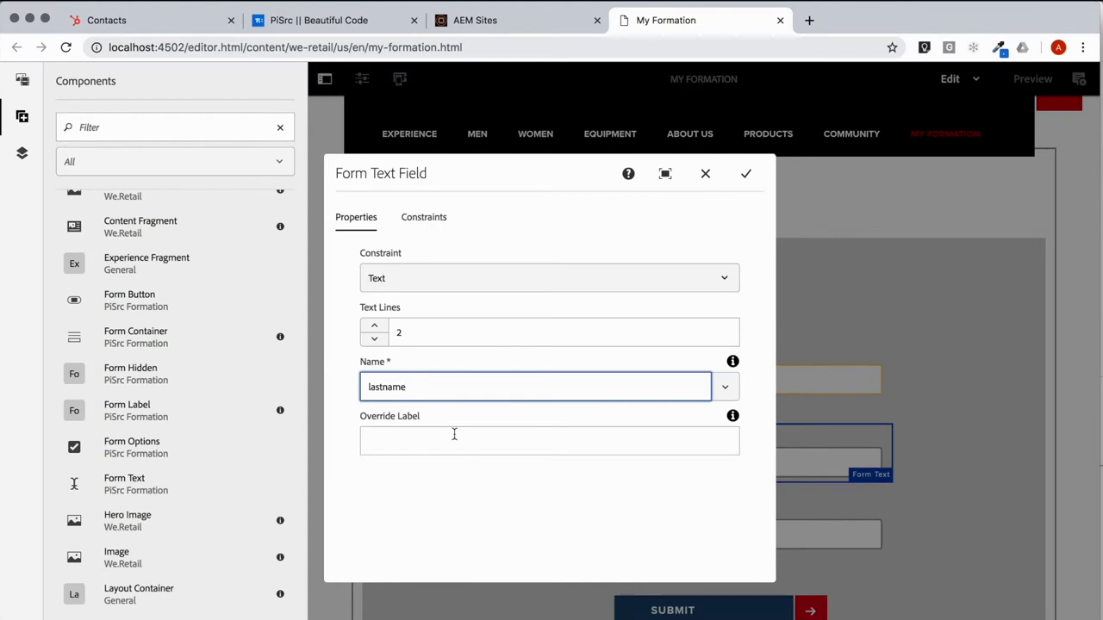
left_click(420, 444)
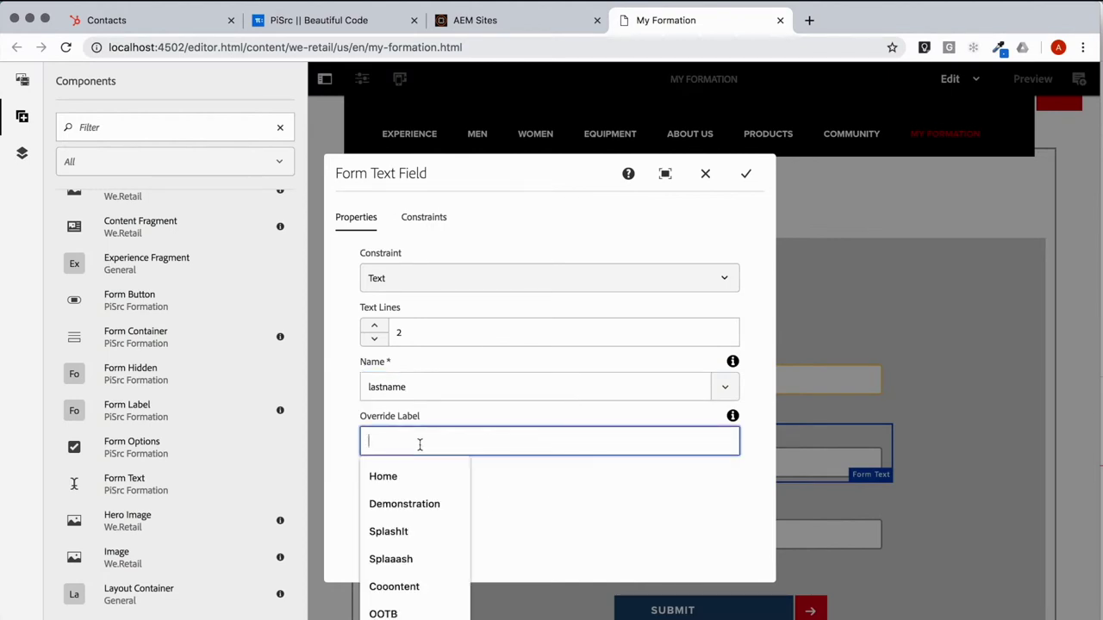
type("Family Name")
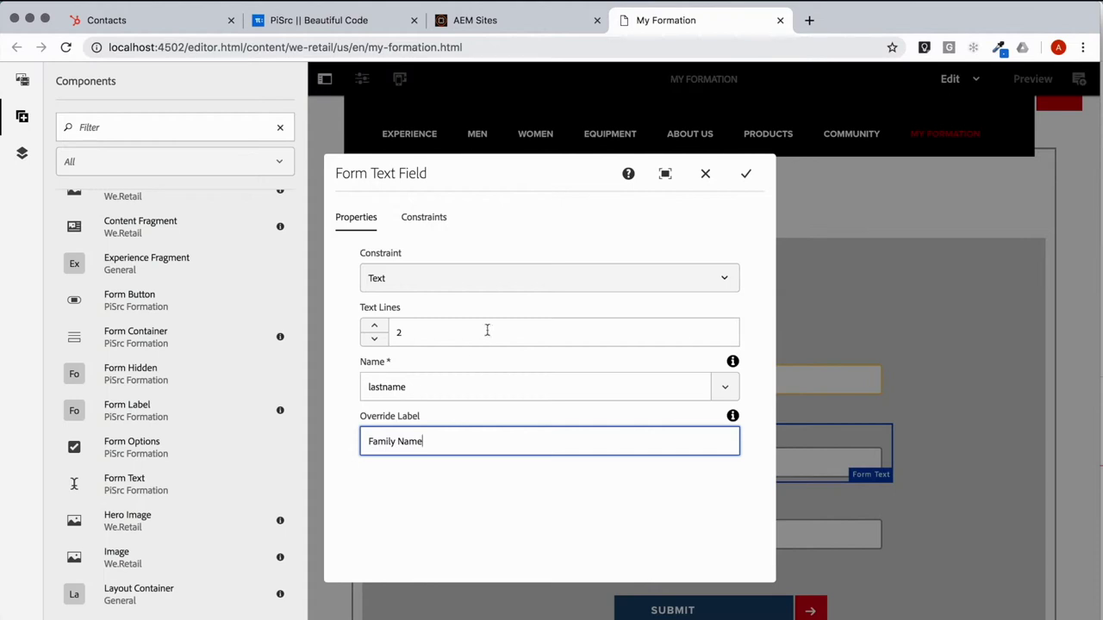
Step: Make the family name field required with error 'Last Name is required' and save it
left_click(427, 220)
left_click(374, 257)
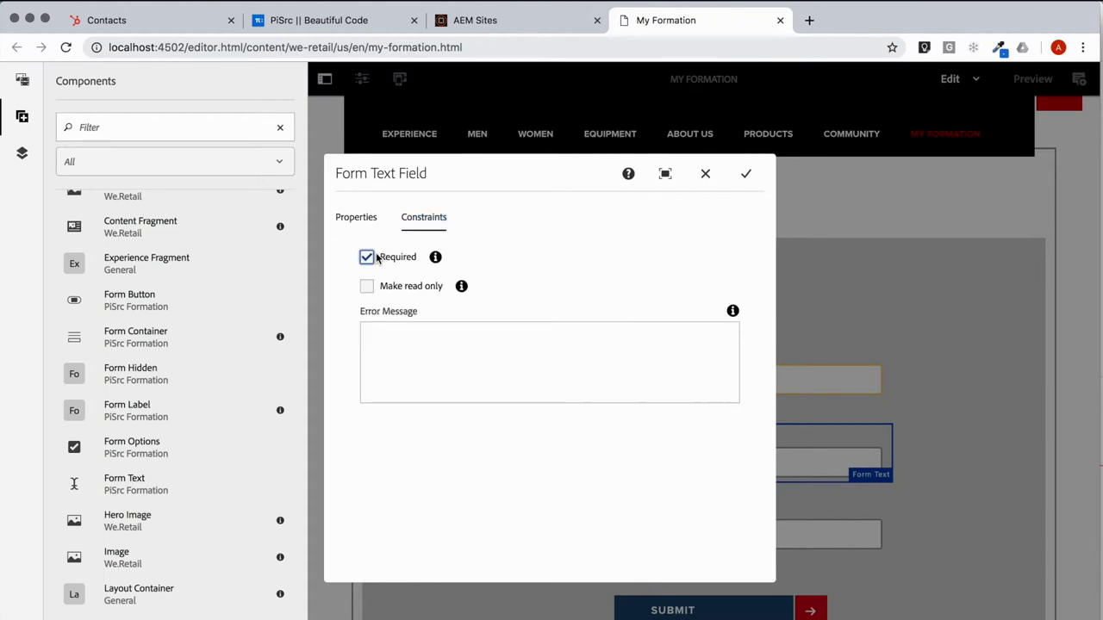
left_click(481, 350)
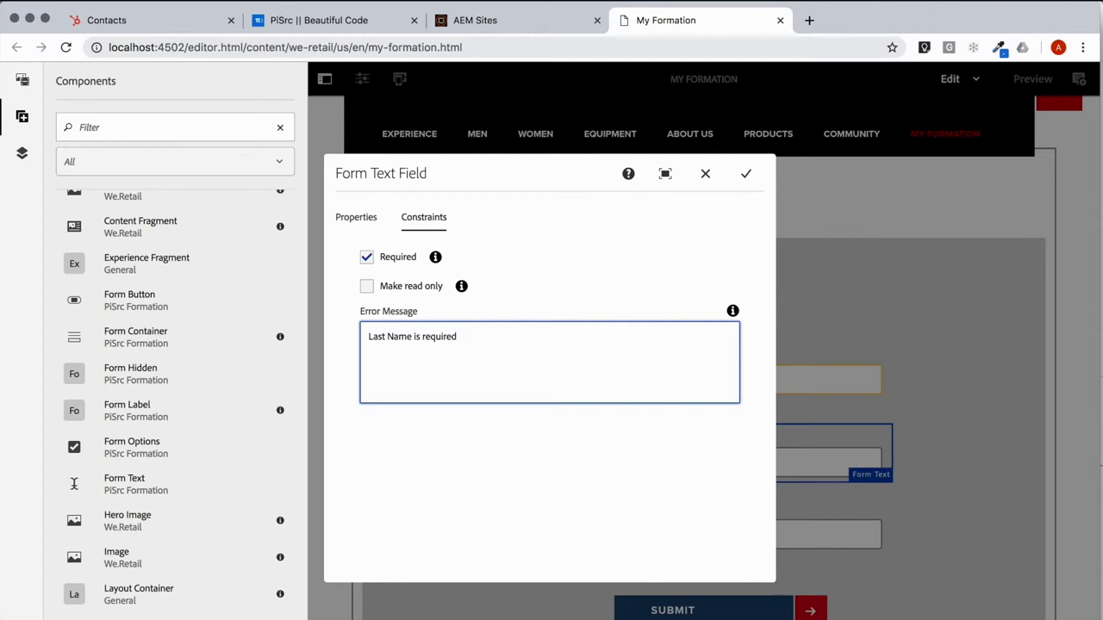
left_click(746, 174)
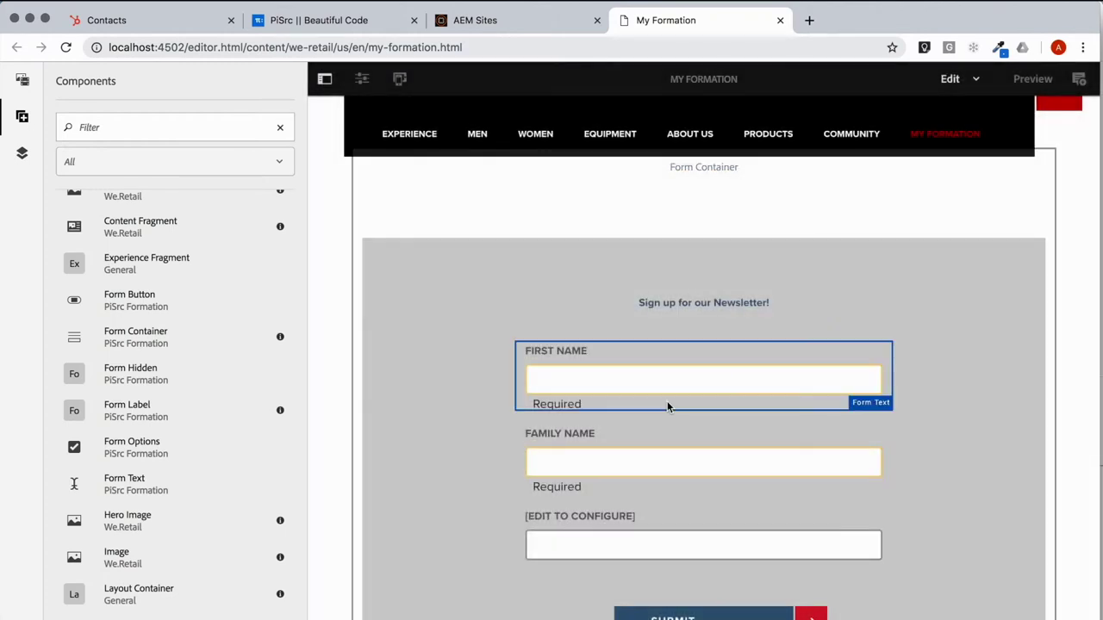
left_click(616, 529)
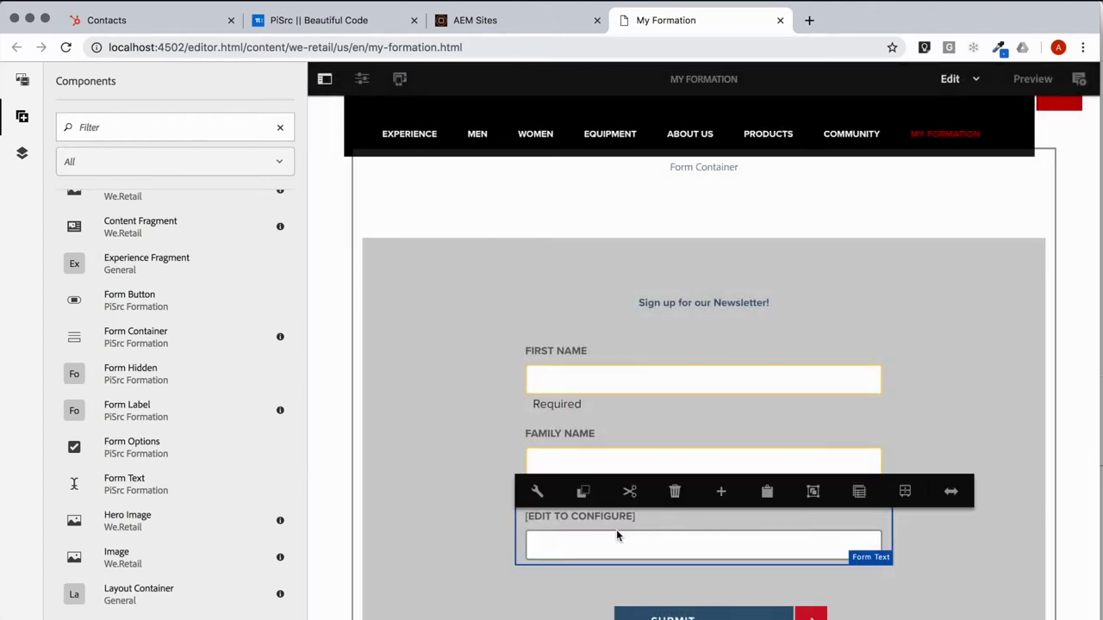
Step: Restrict the third field to Email input and submit it as Email Address
left_click(543, 496)
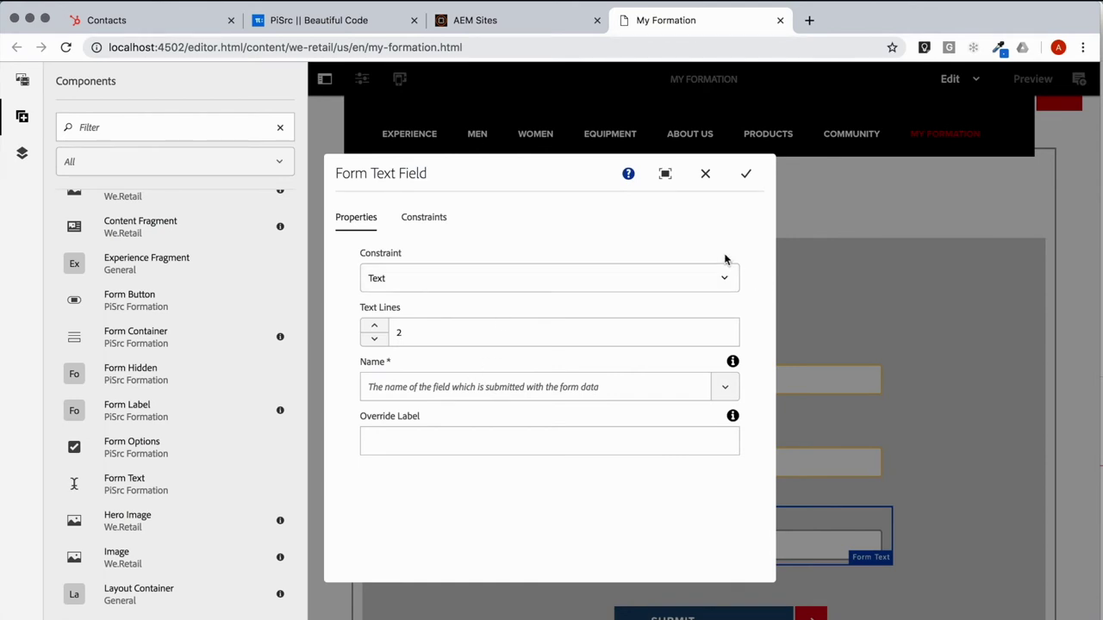
left_click(562, 283)
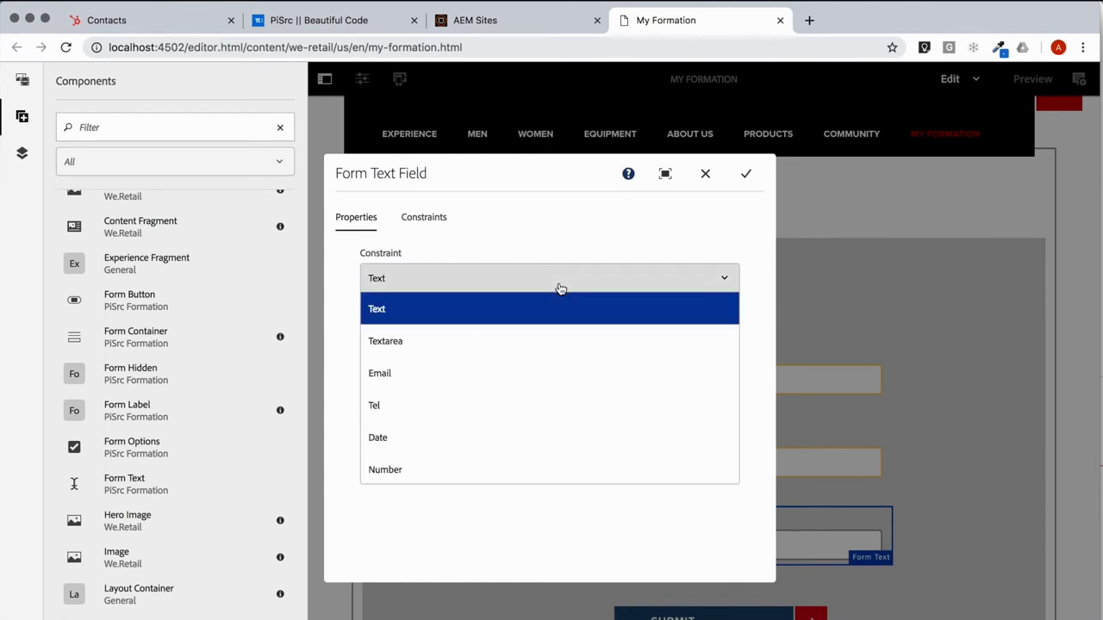
left_click(511, 373)
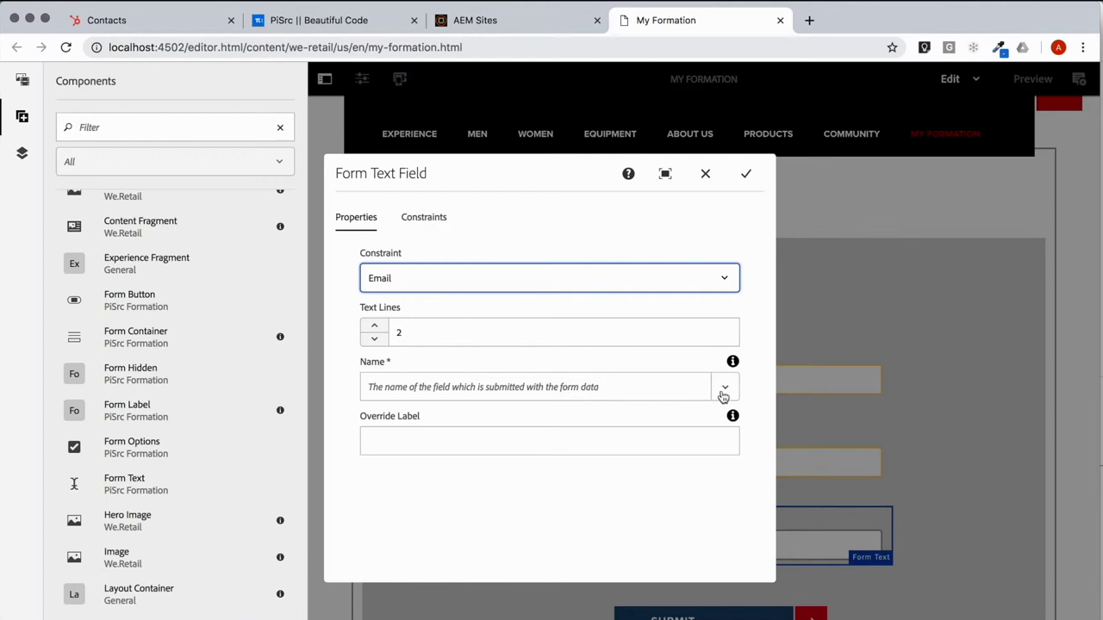
left_click(723, 390)
scroll(546, 460, "down", 2)
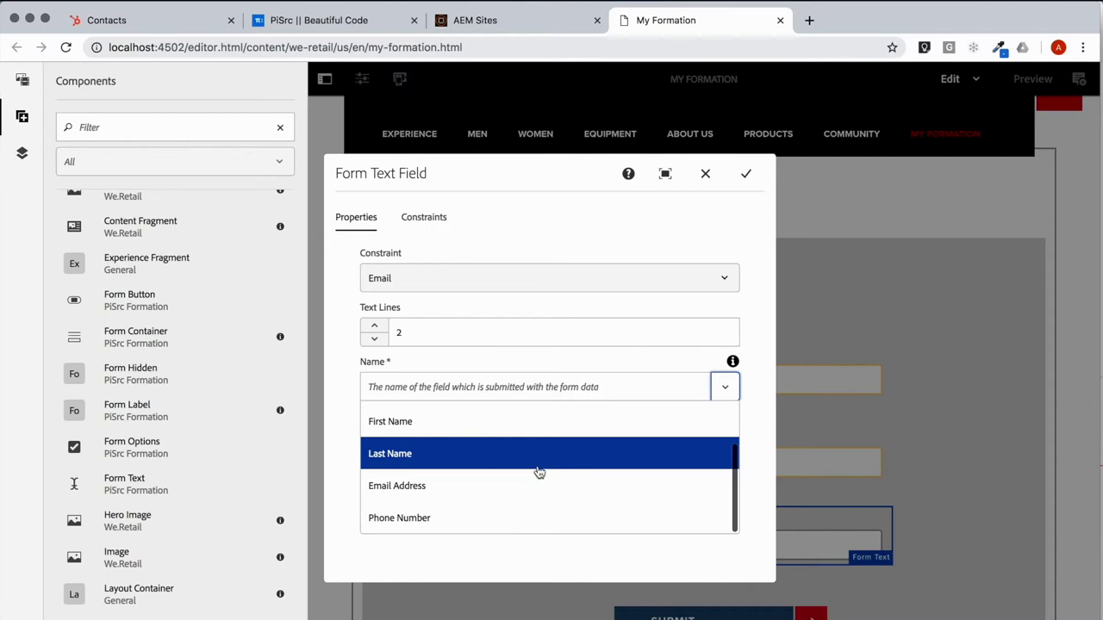
left_click(535, 485)
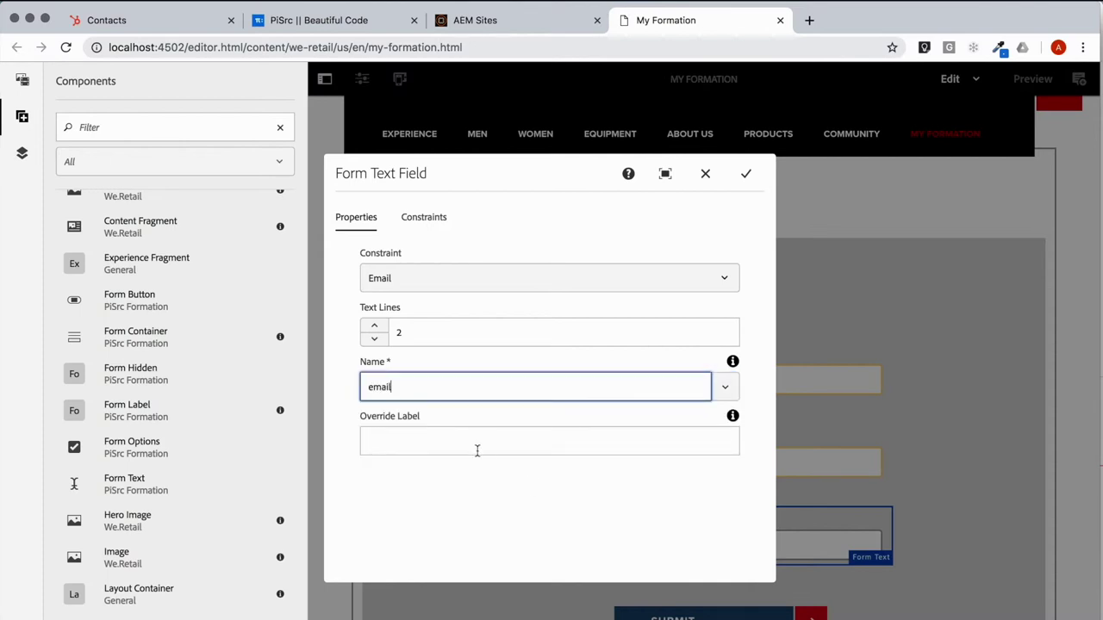
Step: Make the email field required with error 'Please enter a valid email address.' and save it
left_click(437, 223)
left_click(385, 258)
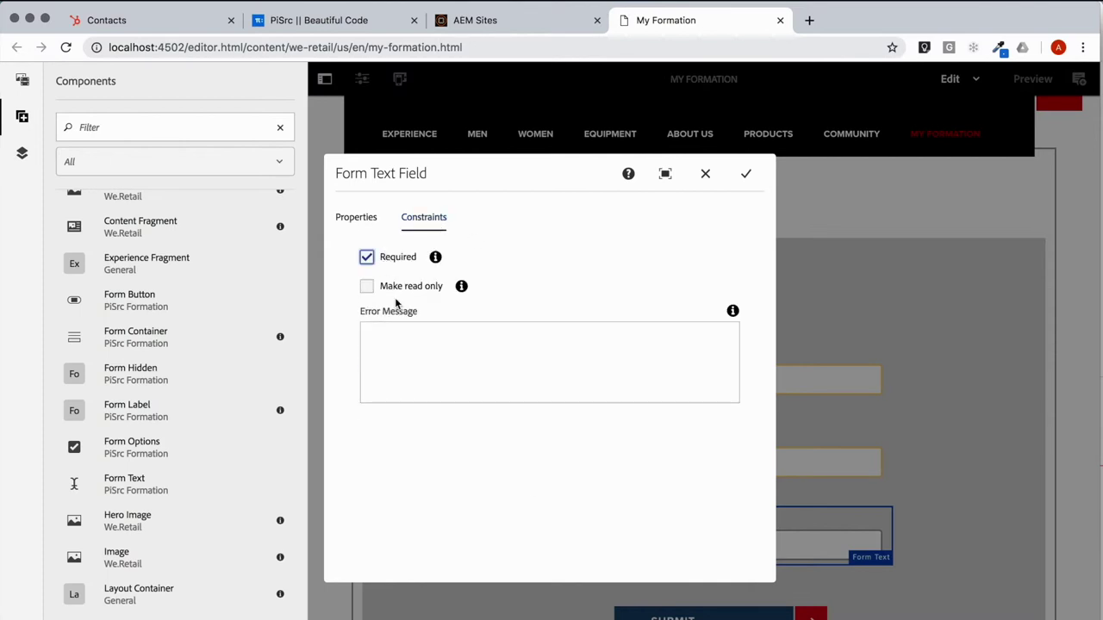
left_click(408, 338)
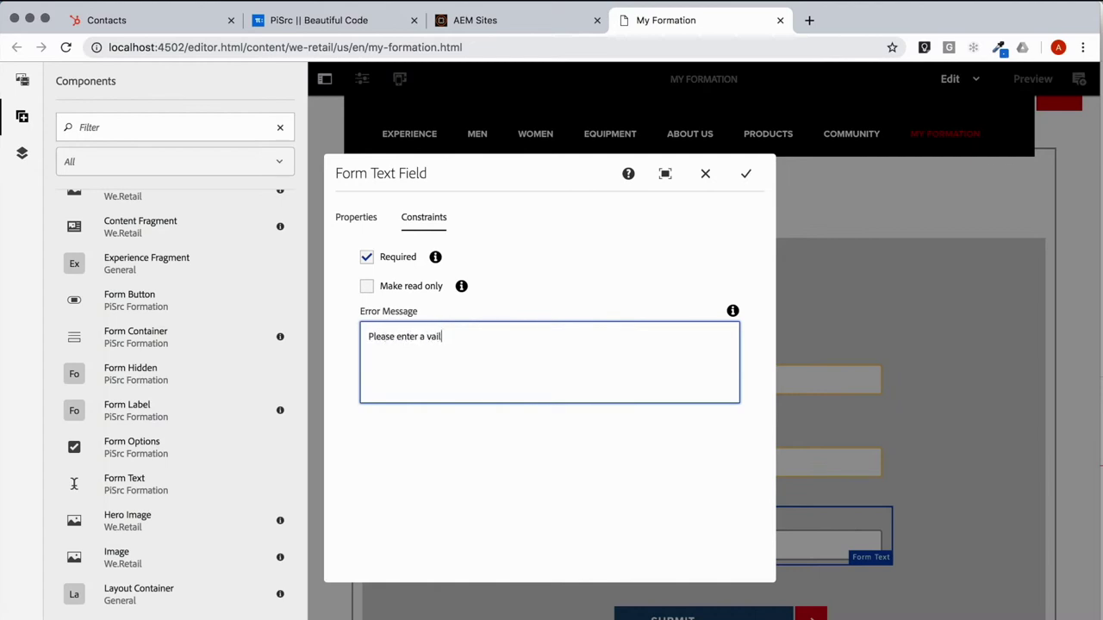
type("d email address.")
left_click(746, 174)
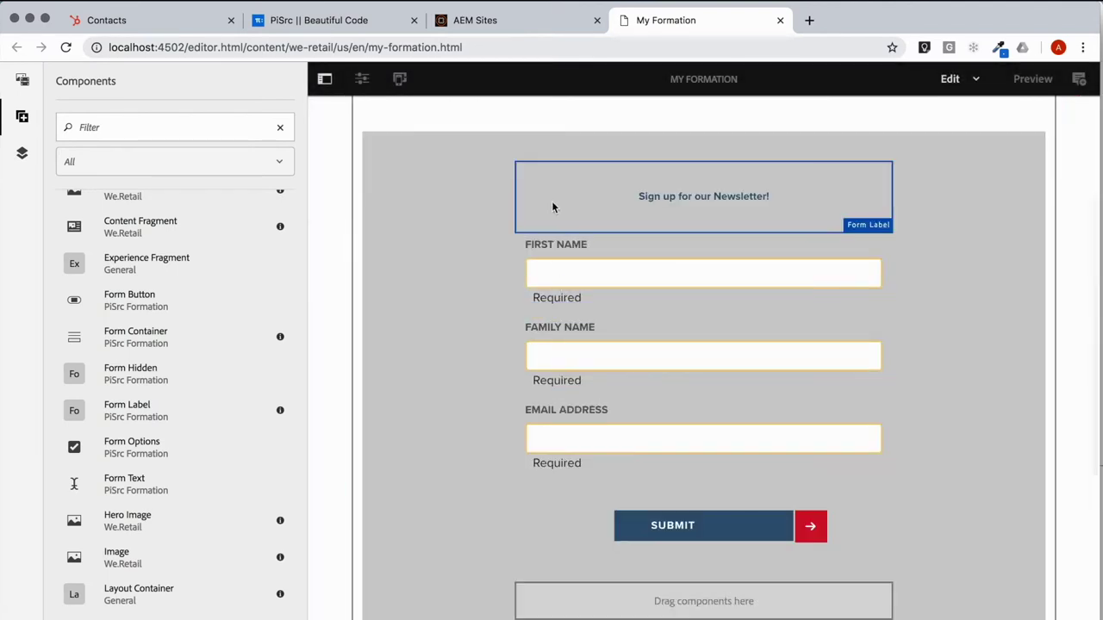
Step: Enable Submit to HubSpot on the form container with Form ID MyFormationForm
scroll(844, 215, "up", 2)
left_click(906, 235)
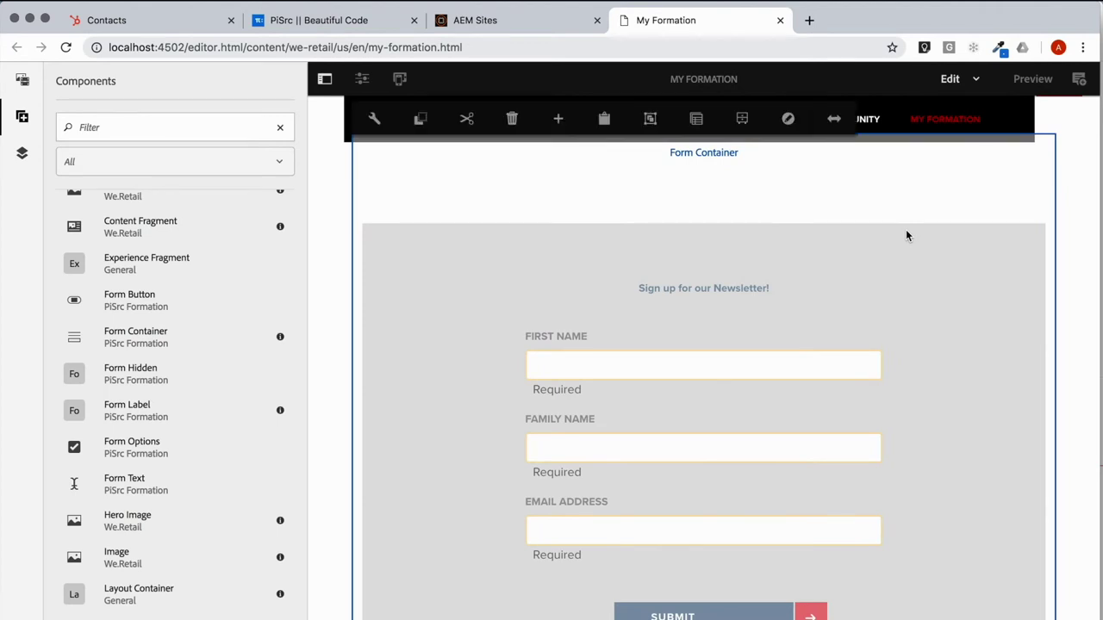
left_click(379, 119)
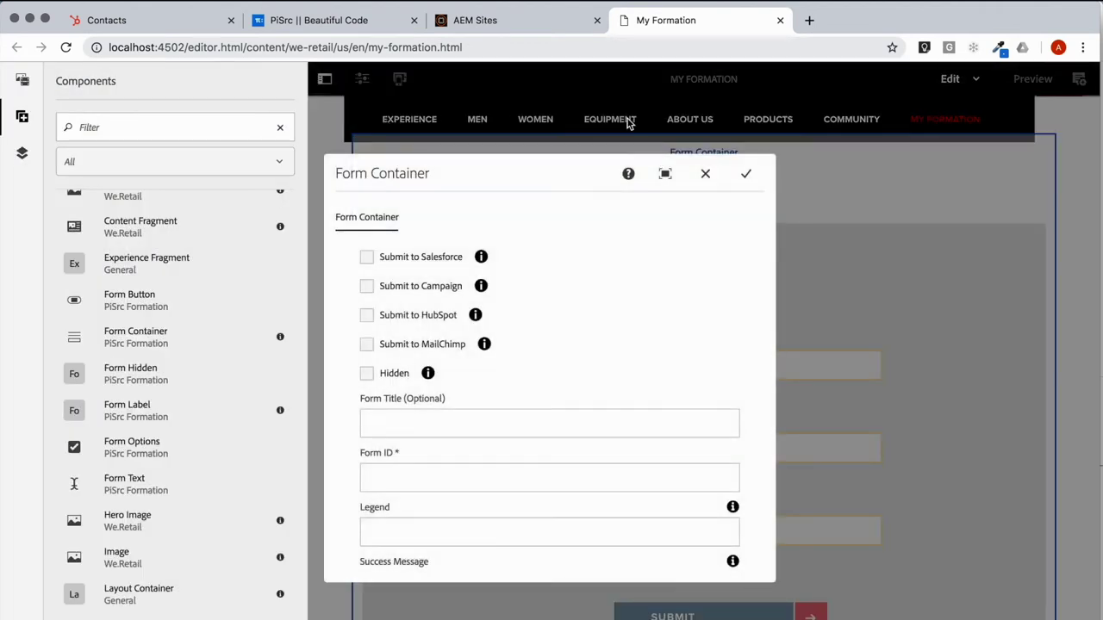
left_click(367, 317)
scroll(559, 471, "down", 3)
scroll(558, 470, "up", 2)
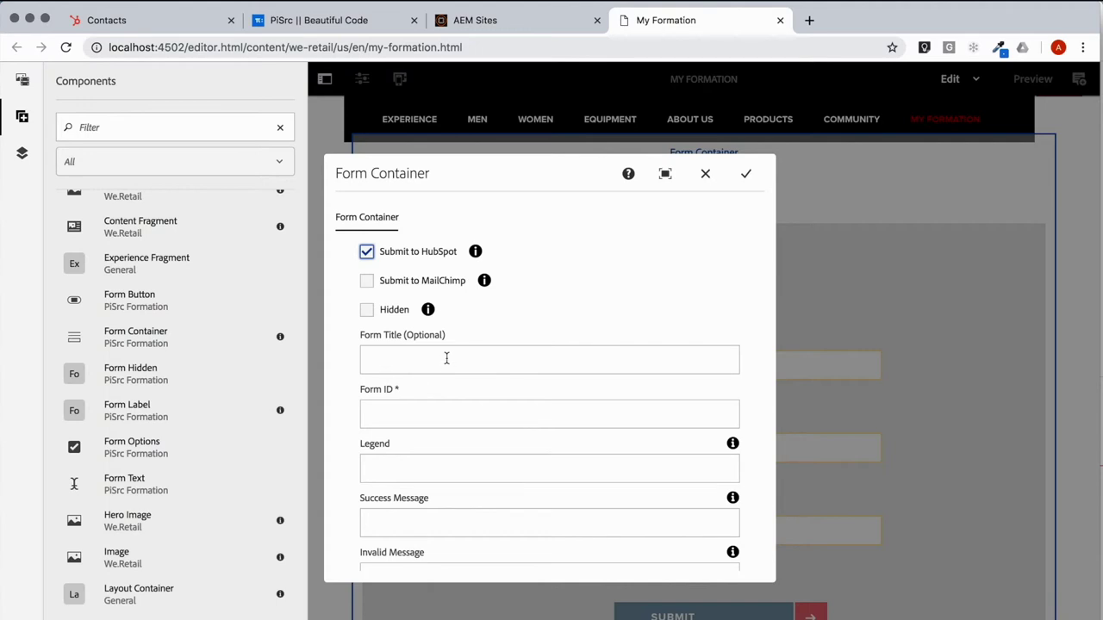
left_click(493, 416)
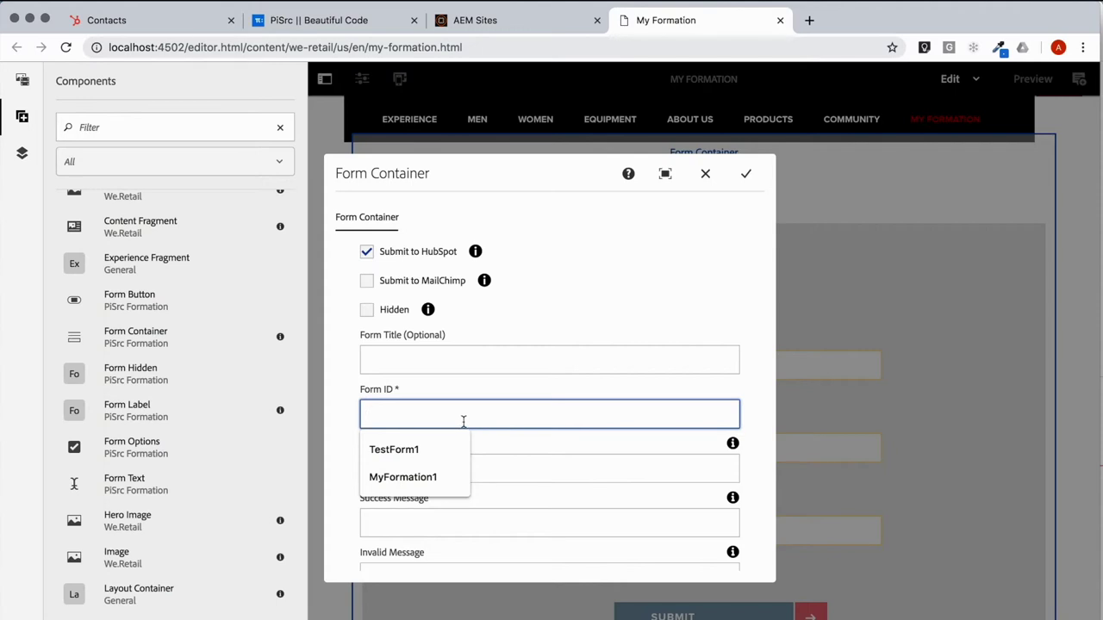
type("My")
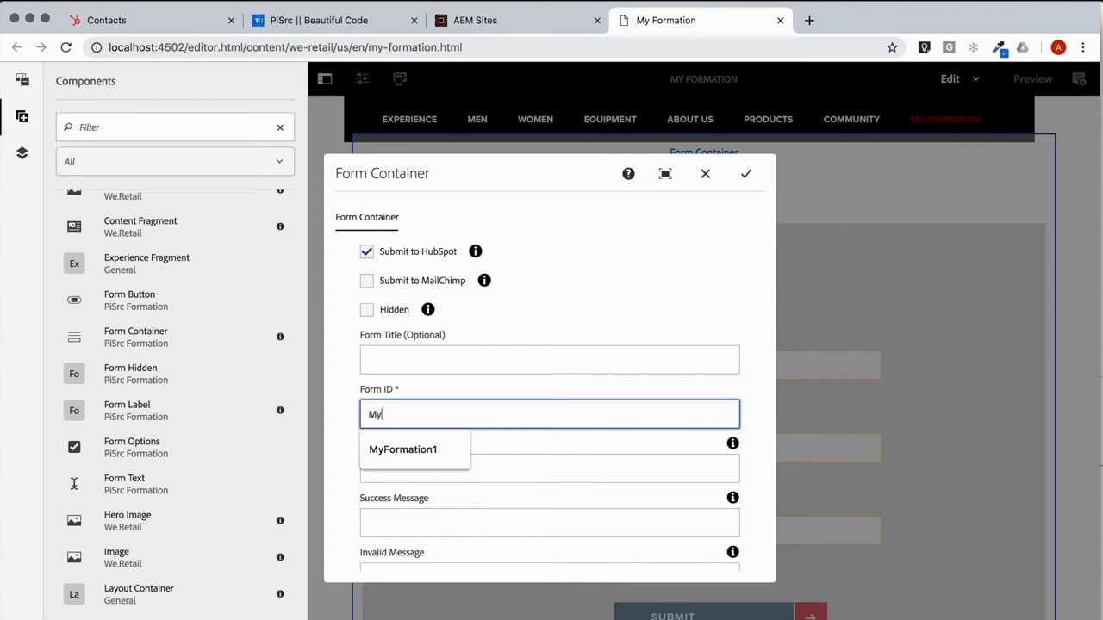
type("FormationForm")
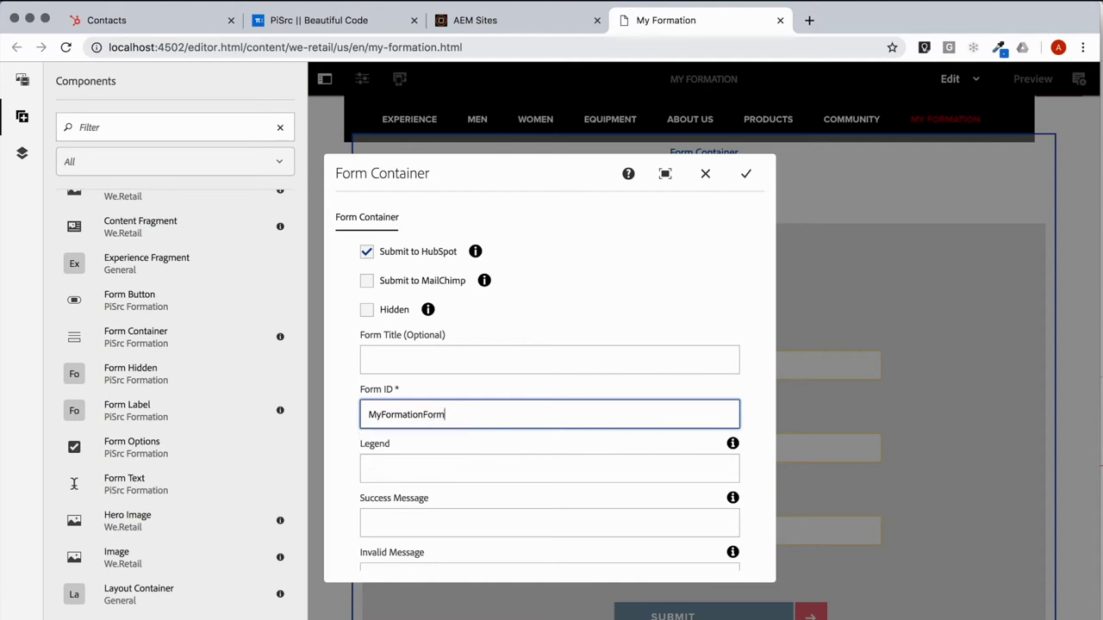
key("Tab")
Step: Add success message 'This was a success!', the suggested invalid message and a 'Sorry, the form failed…' fail message, then save
scroll(490, 438, "down", 2)
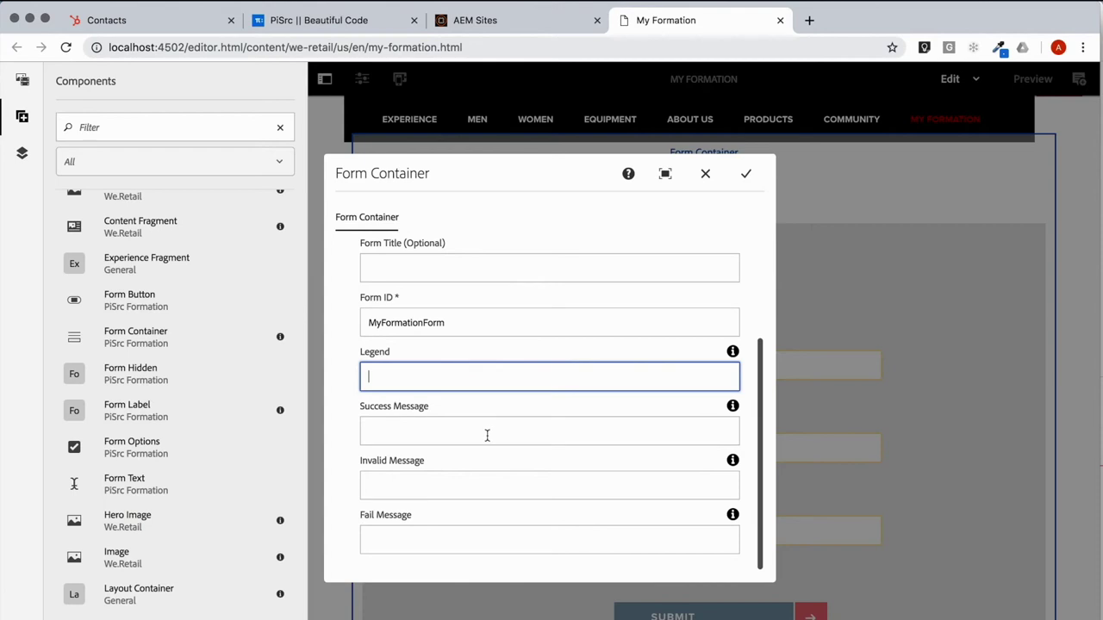
left_click(487, 435)
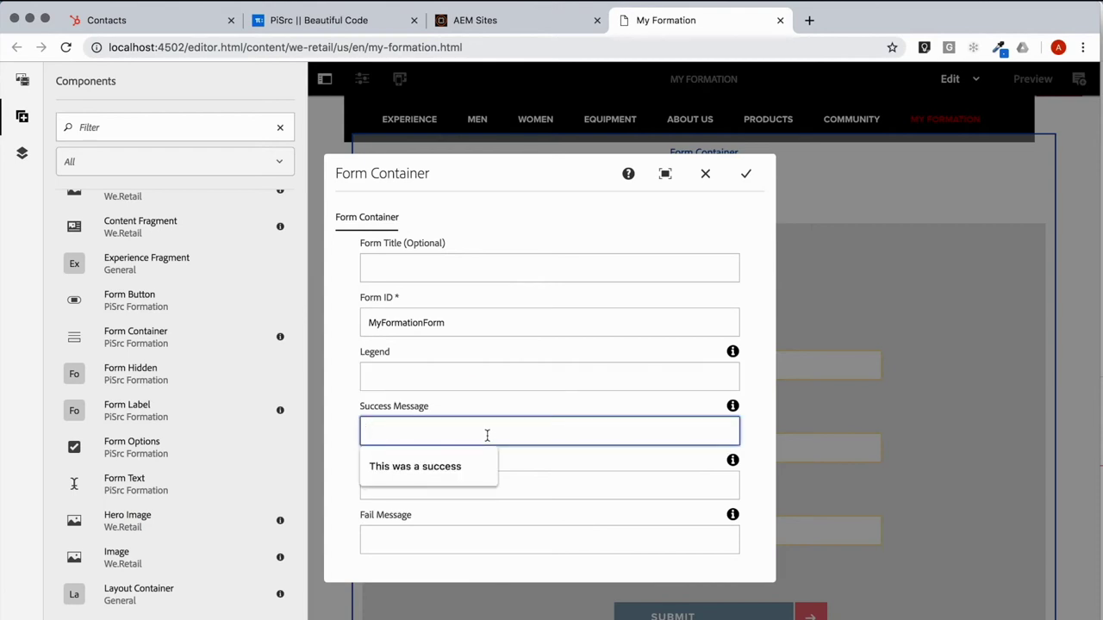
type("Suc")
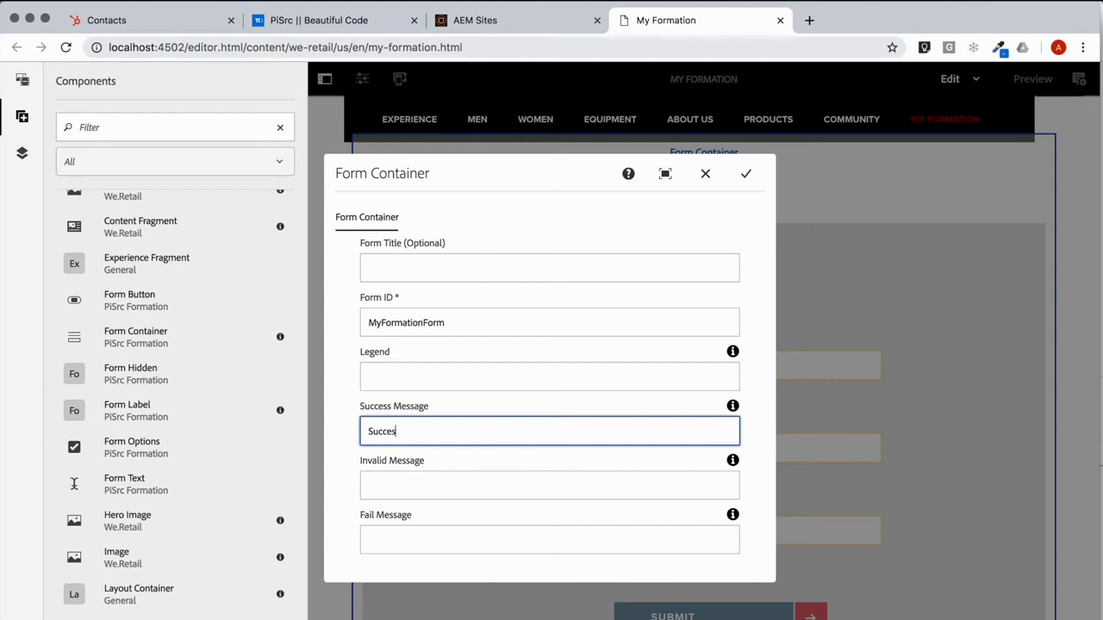
type("ces")
key("super+a")
type("This ")
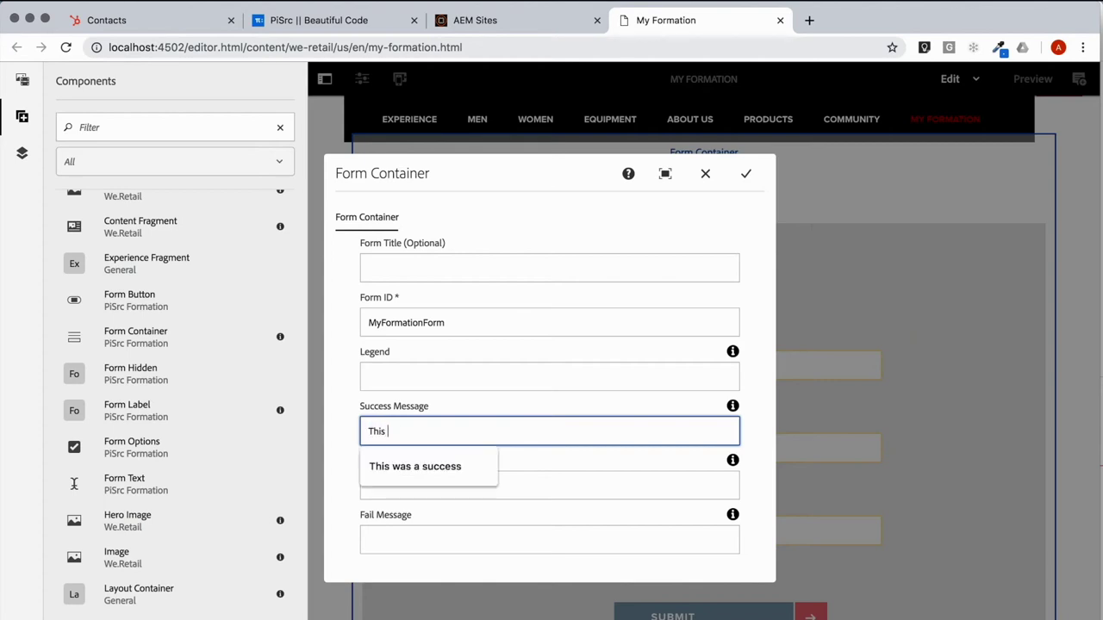
type("was a success!")
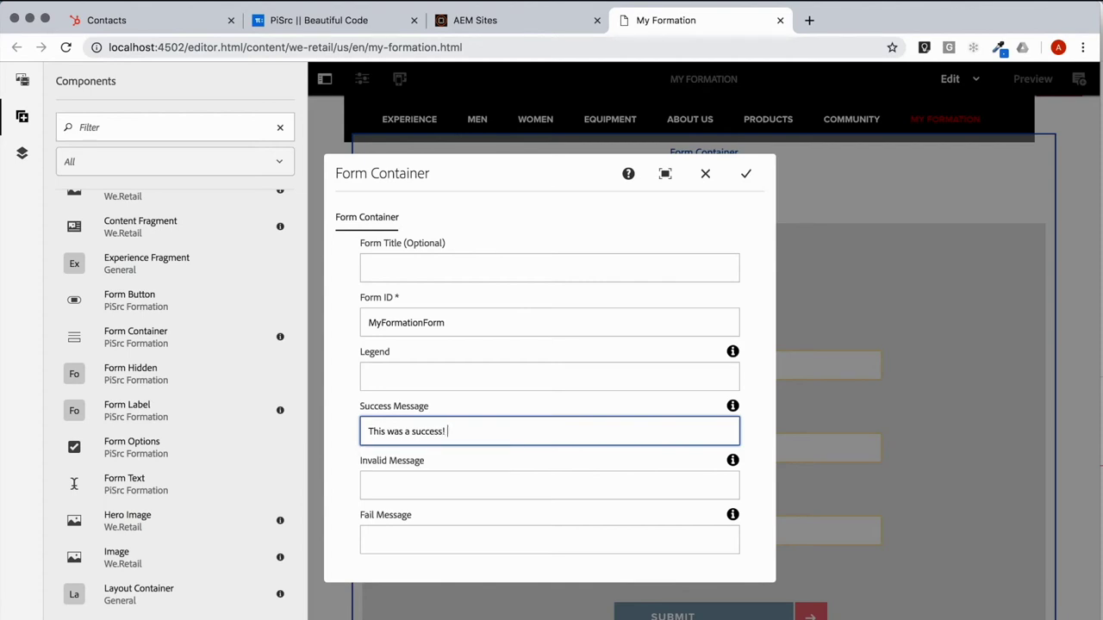
left_click(522, 486)
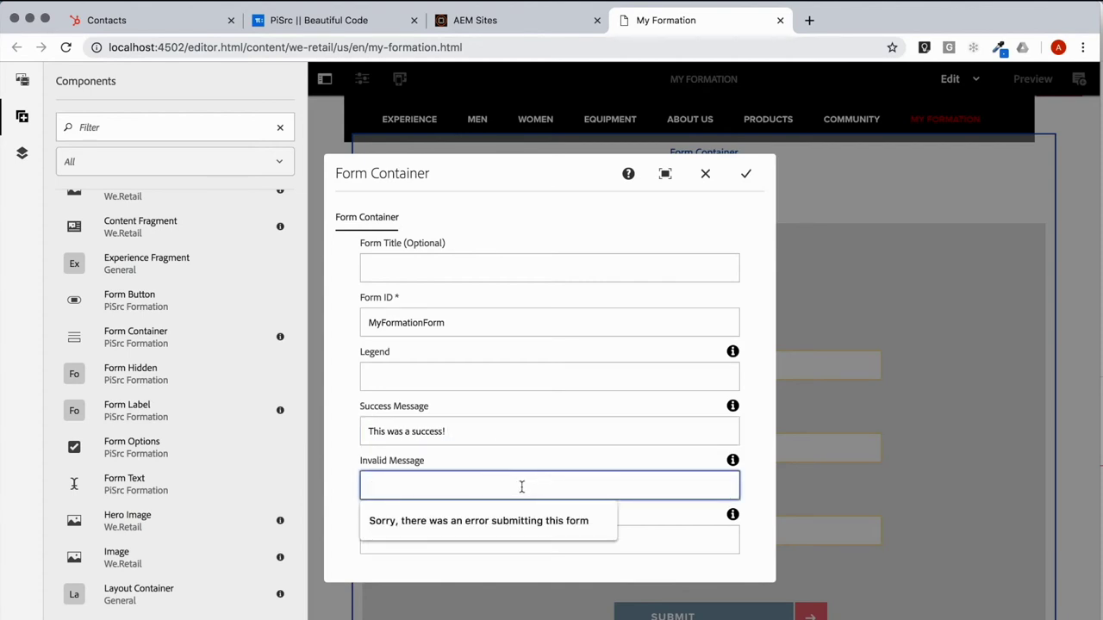
left_click(437, 524)
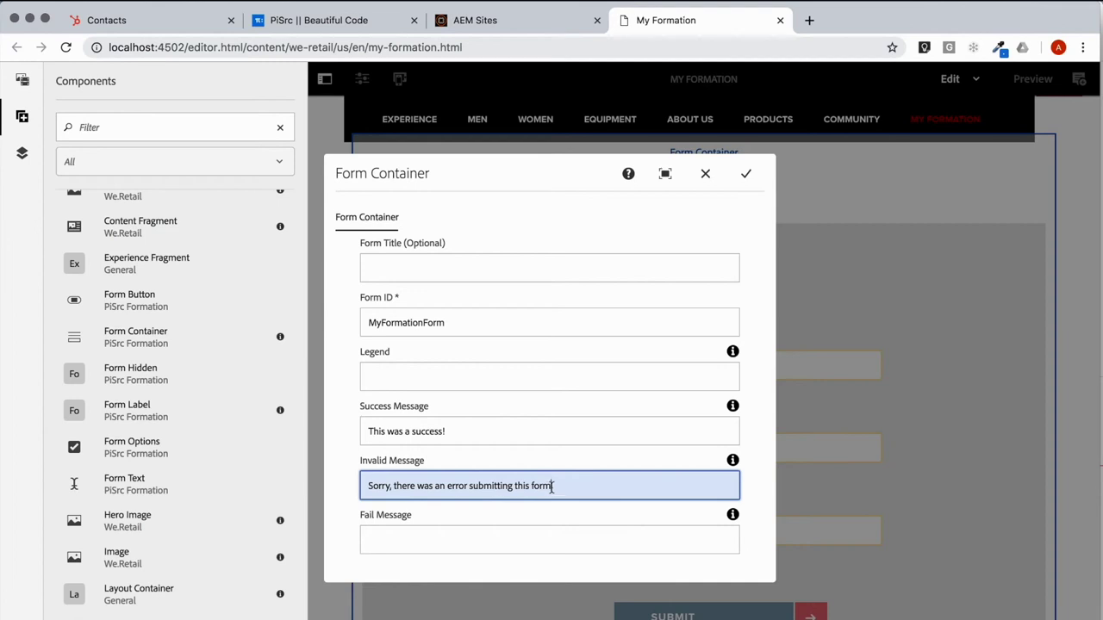
left_click(512, 532)
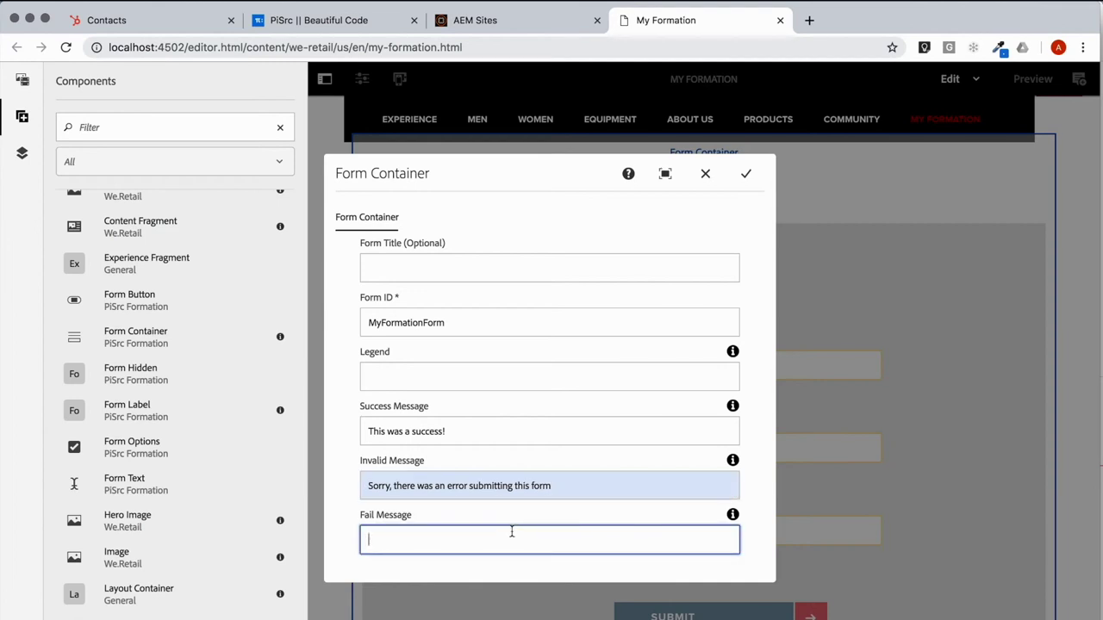
type("Sorry, the form failed to send.")
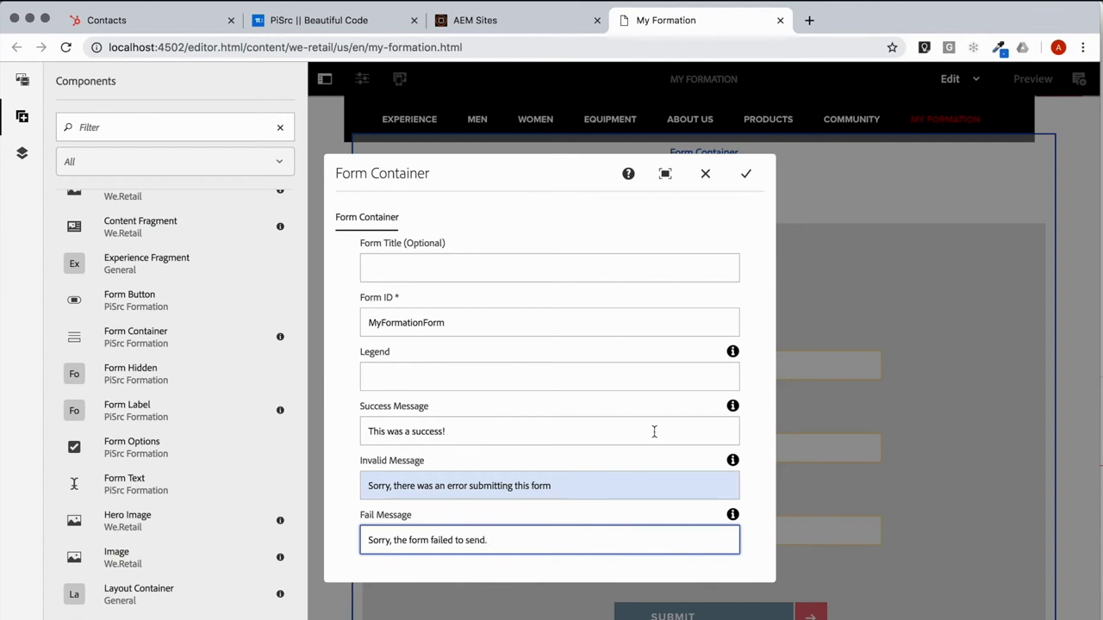
left_click(746, 177)
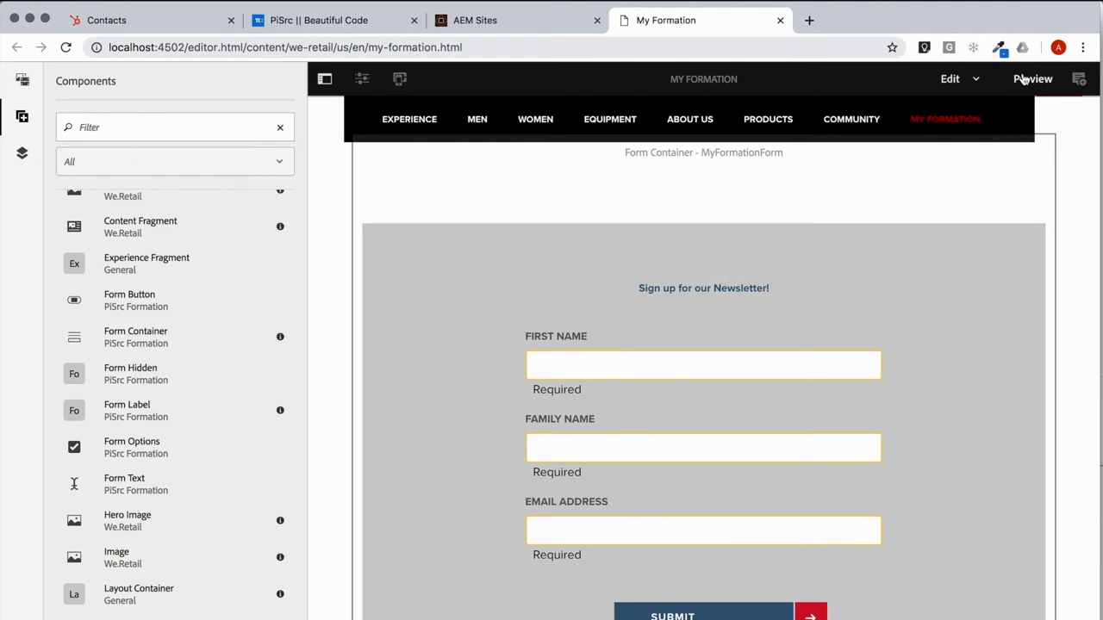
left_click(1023, 79)
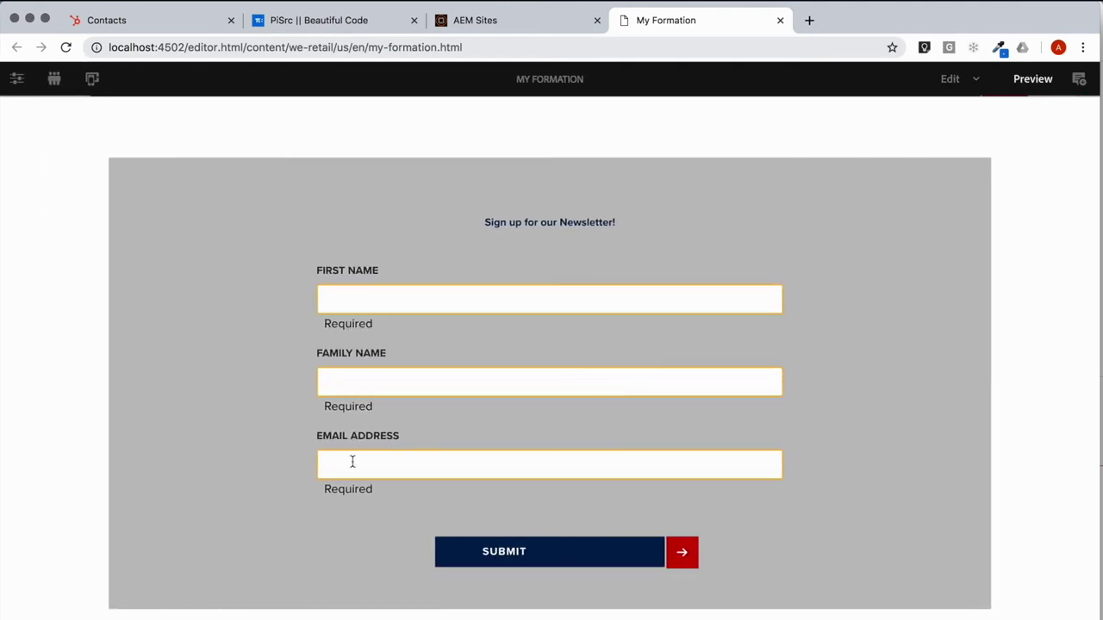
Step: Fill the previewed form with a test contact's first name, family name and email, then submit it
left_click(387, 308)
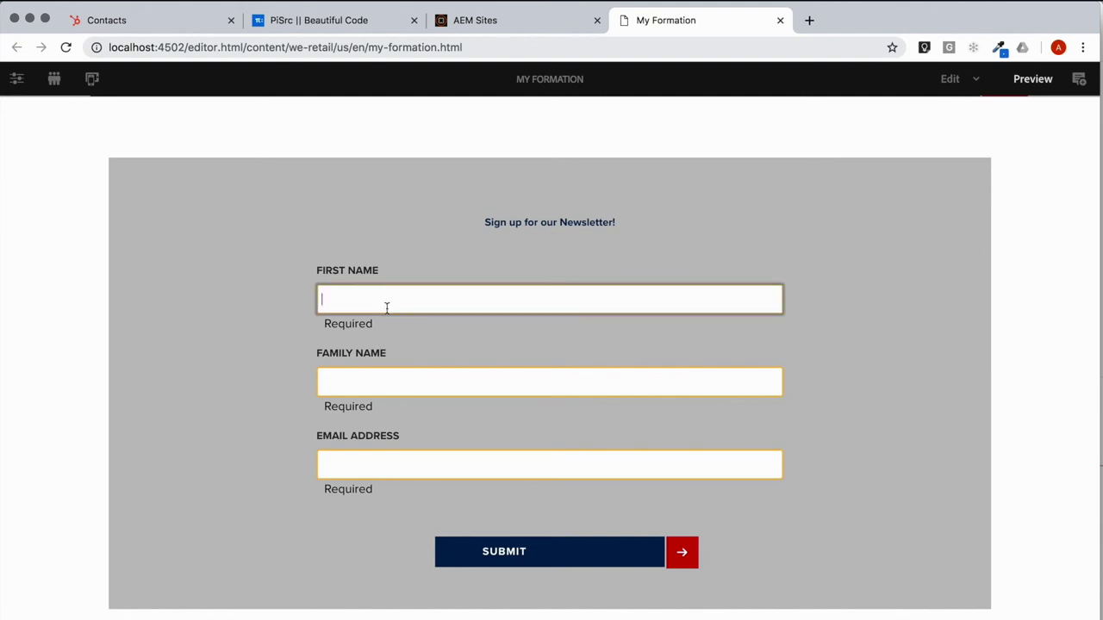
type("Art")
key("Tab")
type("V")
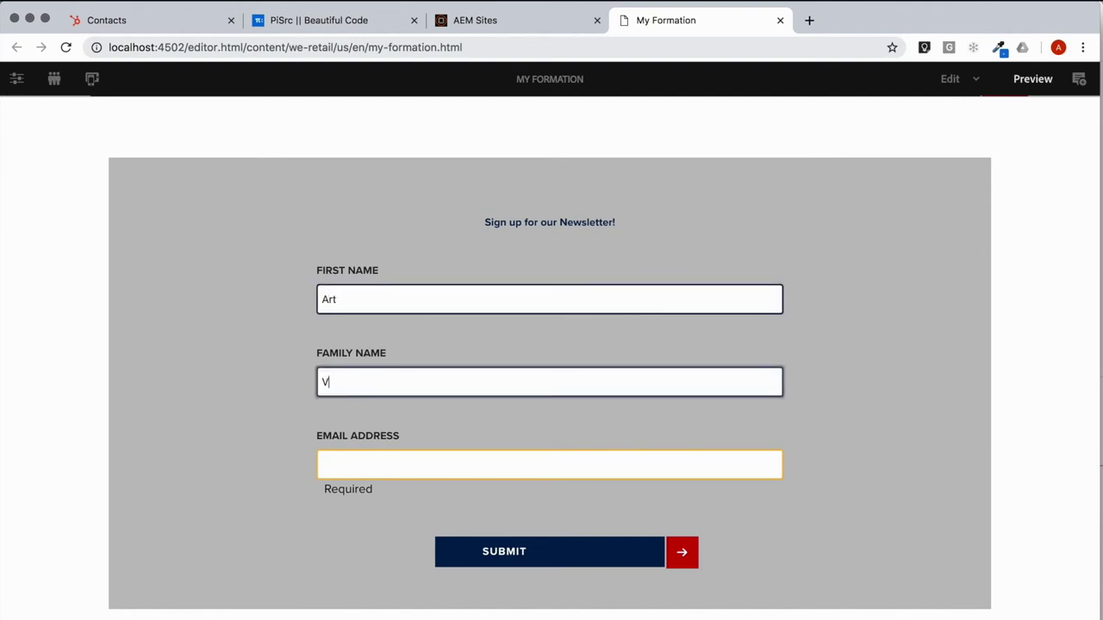
type("andelay")
key("Tab")
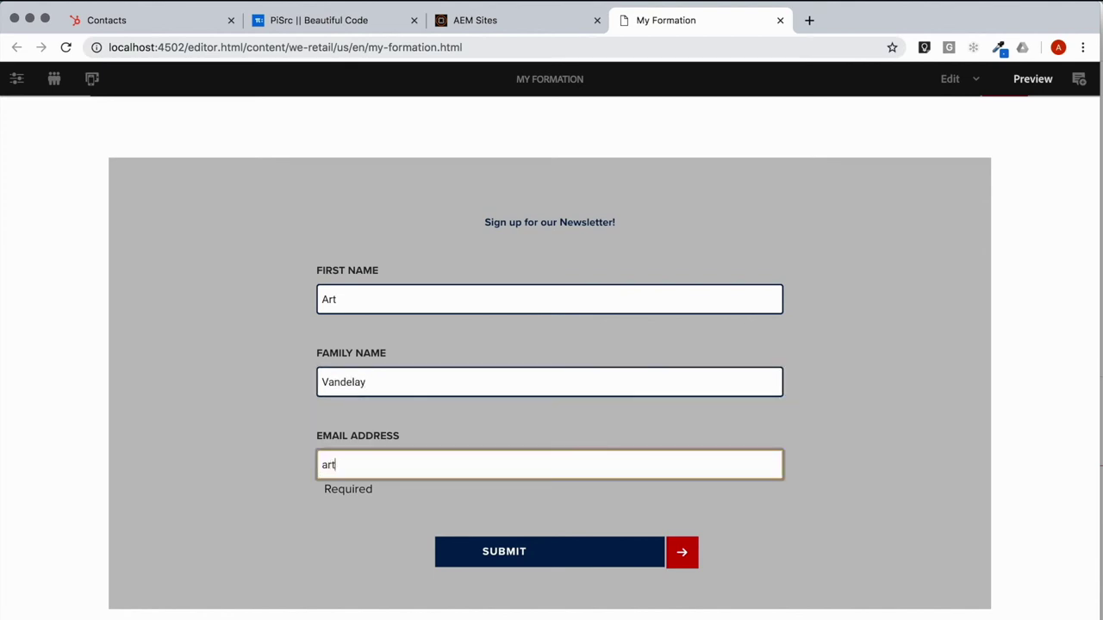
type("ar")
key("BackSpace")
key("BackSpace")
type("thereal")
key("BackSpace")
key("BackSpace")
key("BackSpace")
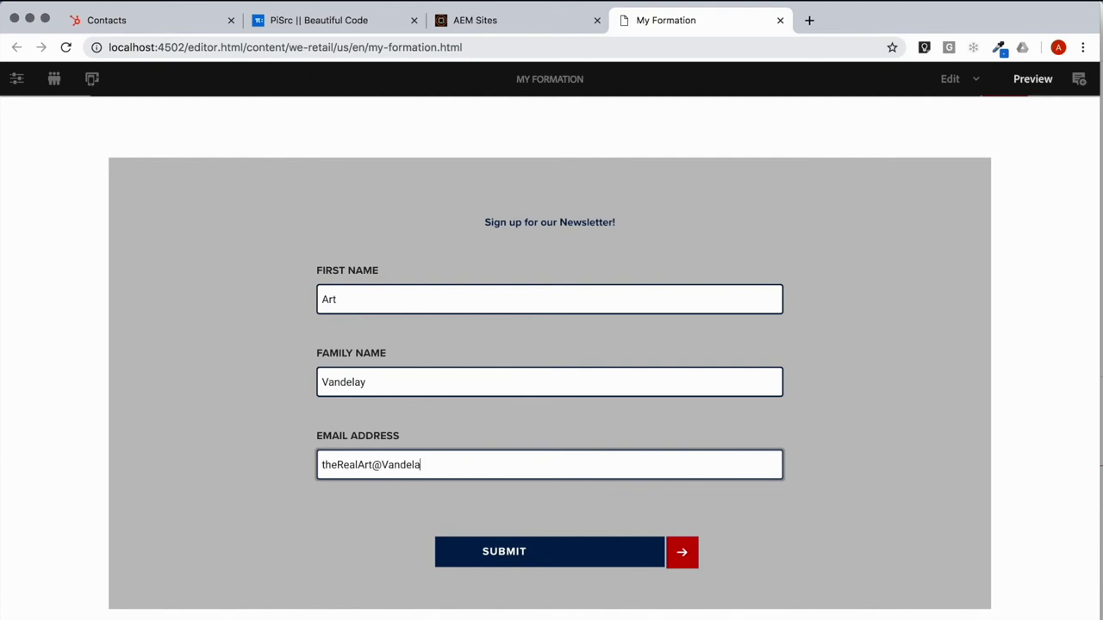
left_click_drag(495, 467, 324, 450)
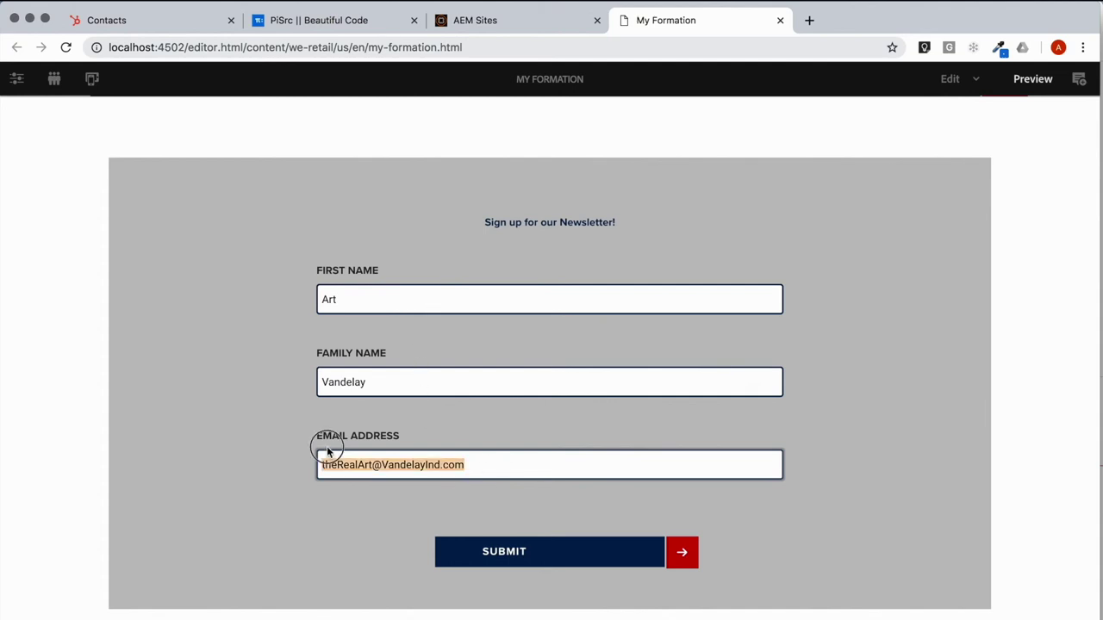
left_click(530, 551)
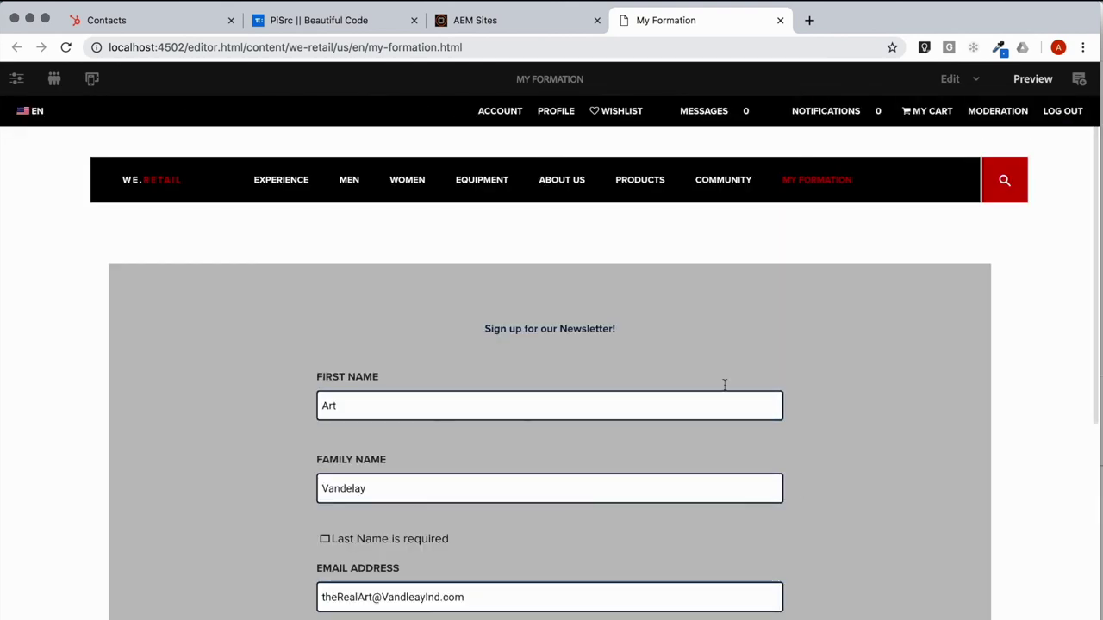
Step: Open the new test contact's details in HubSpot's Contacts list, review them, and close the panel
left_click(100, 24)
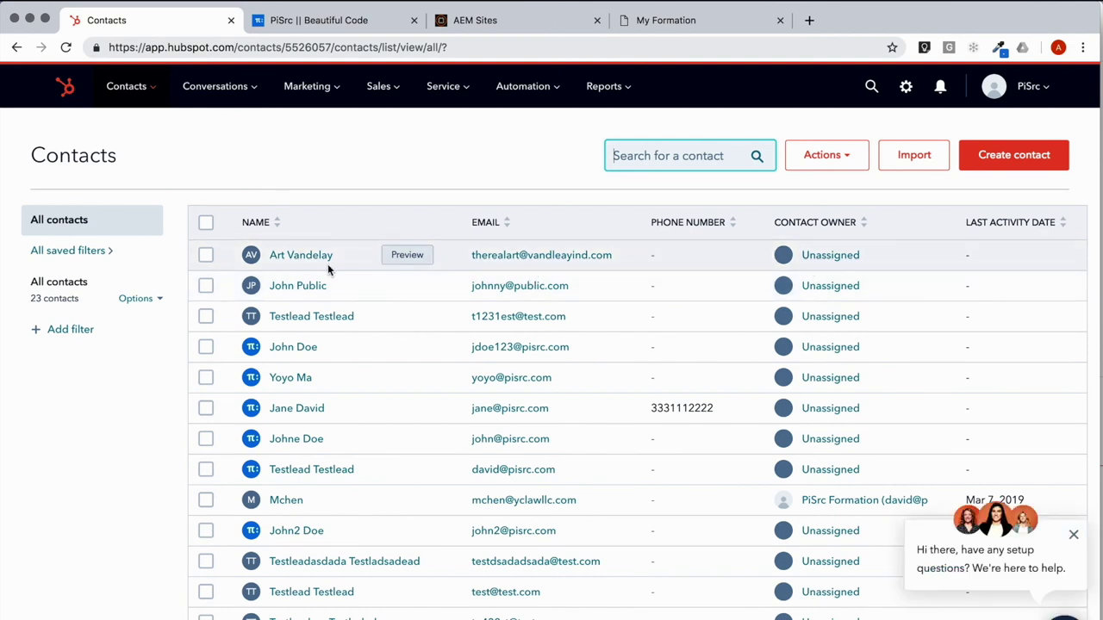
left_click(406, 255)
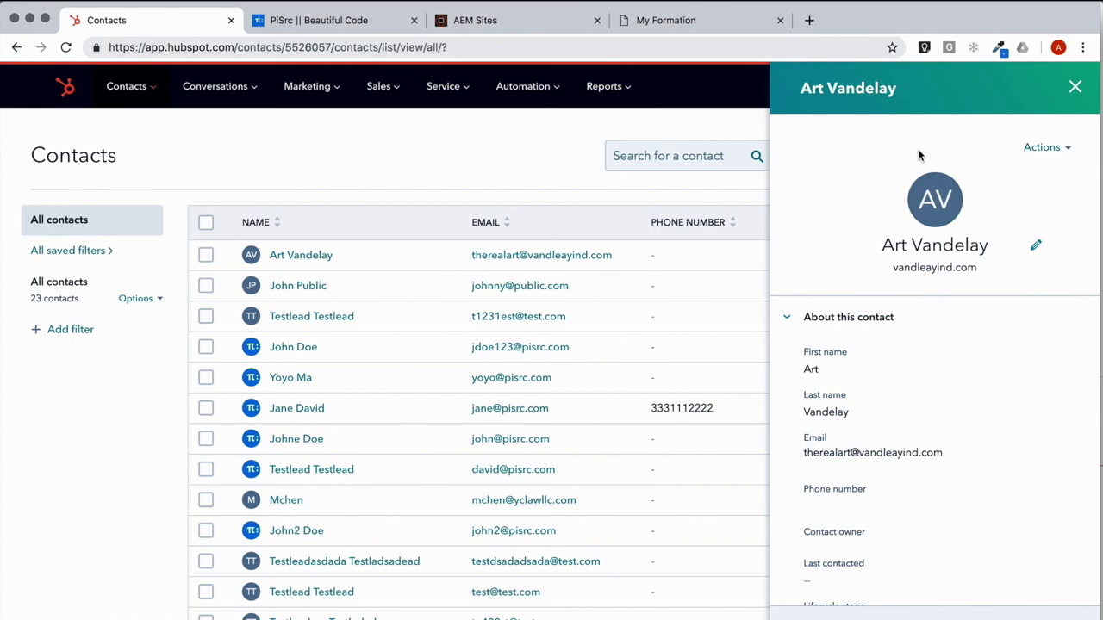
scroll(918, 356, "down", 10)
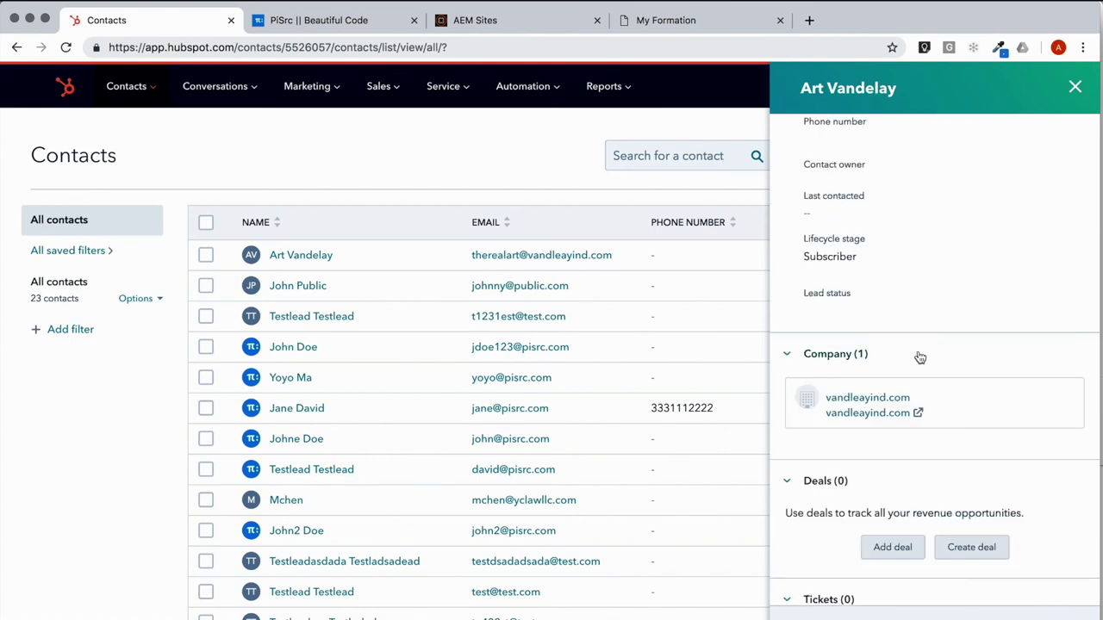
scroll(918, 355, "down", 3)
scroll(918, 353, "up", 15)
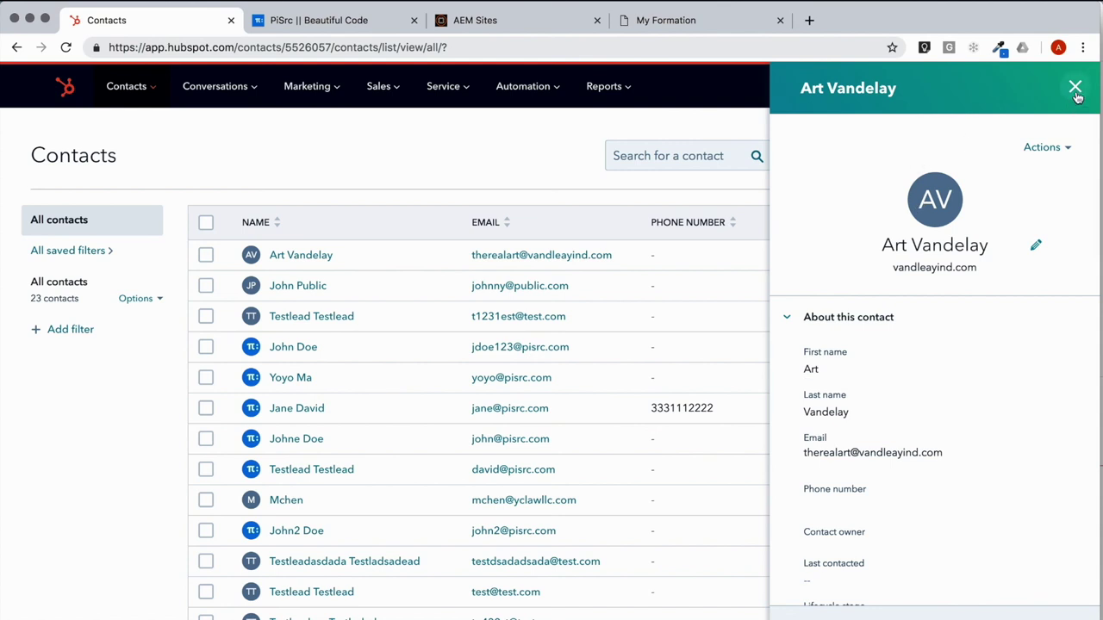
left_click(1075, 88)
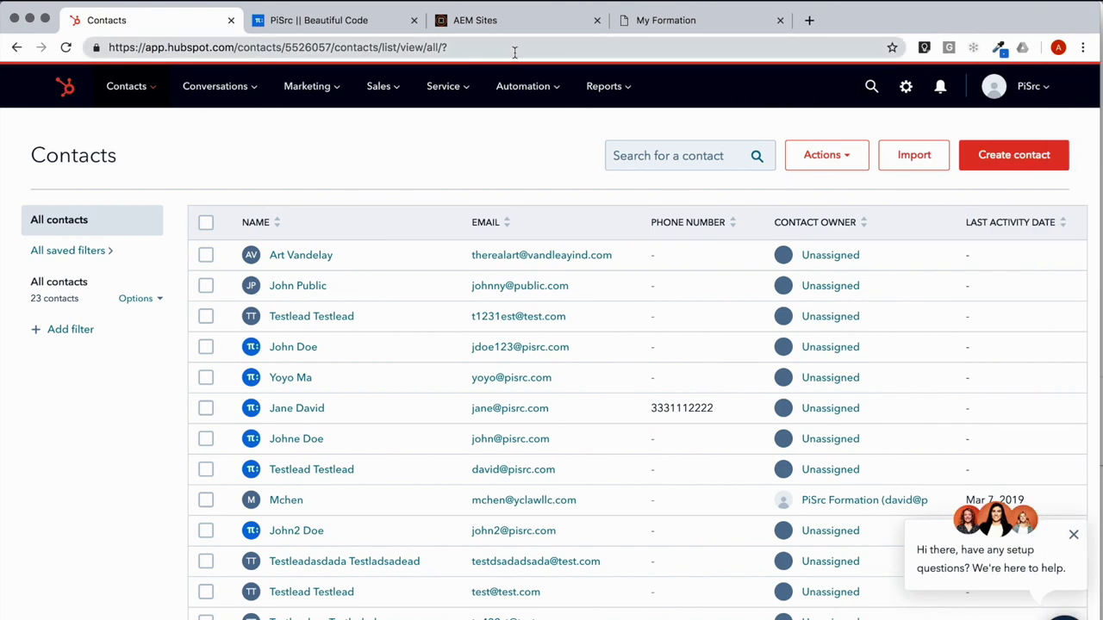
Step: Switch back to the My Formation page's browser tab
left_click(650, 33)
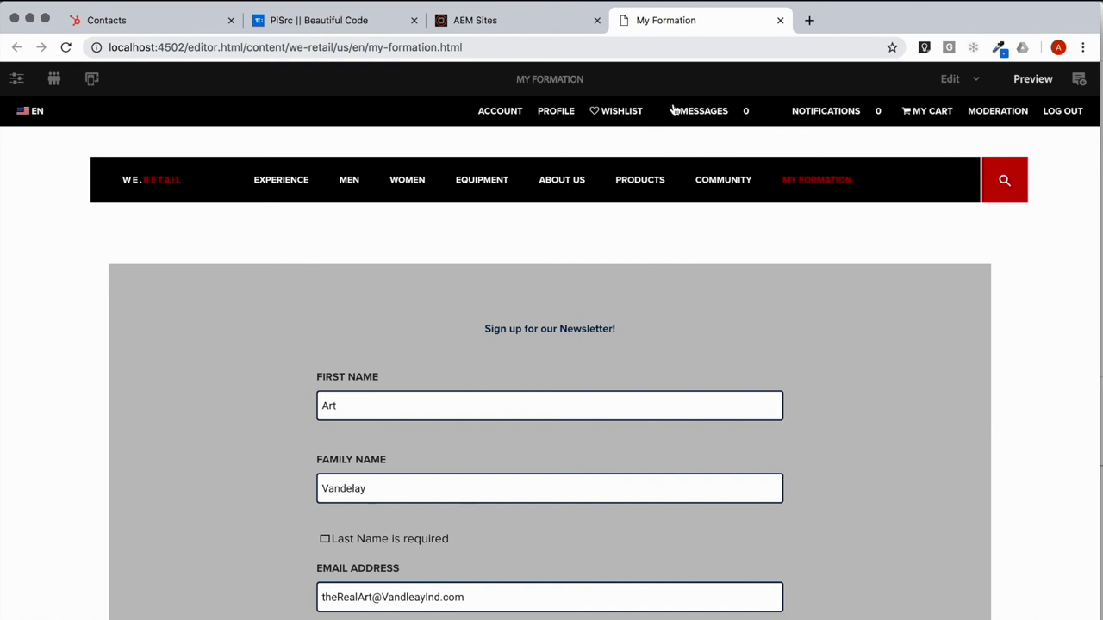
mouse_move(723, 180)
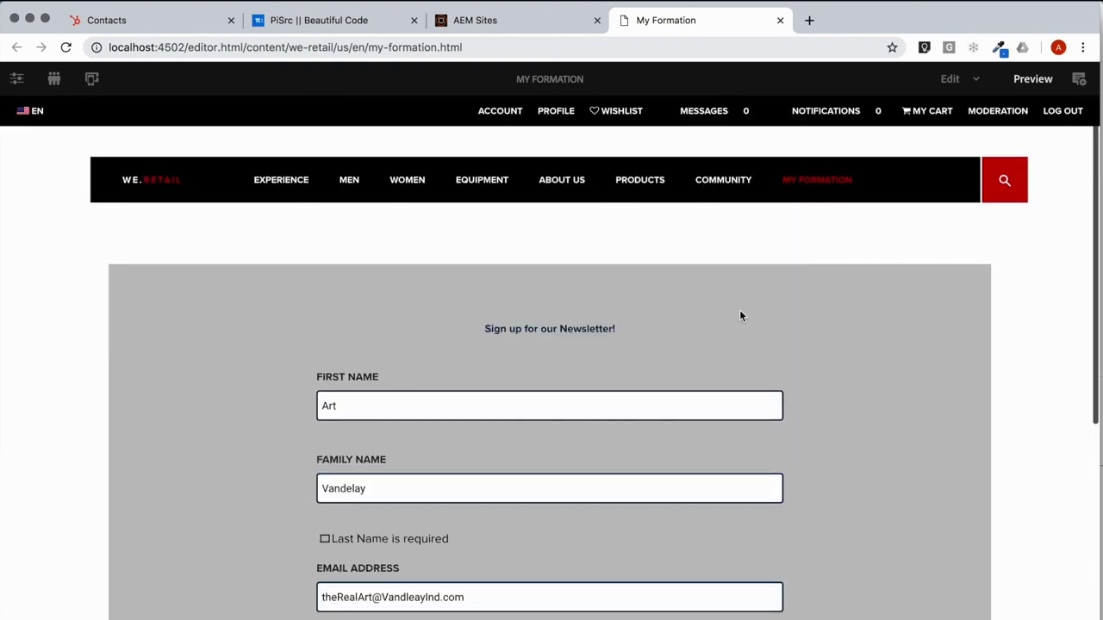